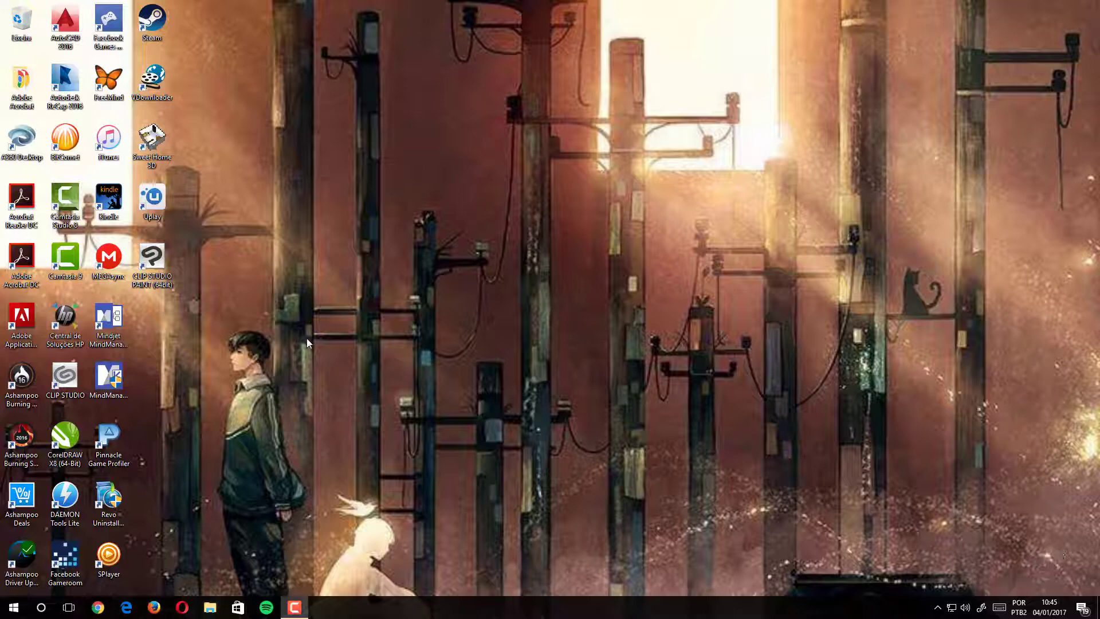
- Launch CLIP STUDIO PAINT (64bit) from the desktop
{"action": "double_click", "coordinate": [163, 255]}
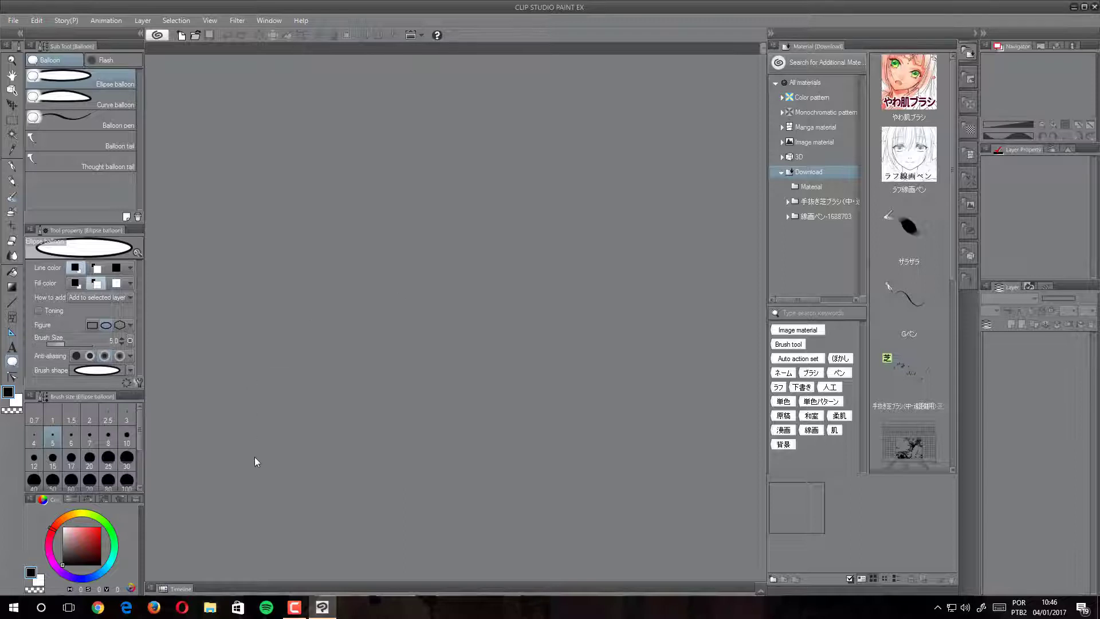
- Switch to the Opera browser, view the Smith Micro CLIP STUDIO PAINT product page, and minimize the open windows to reach the desktop
{"action": "left_click", "coordinate": [183, 608]}
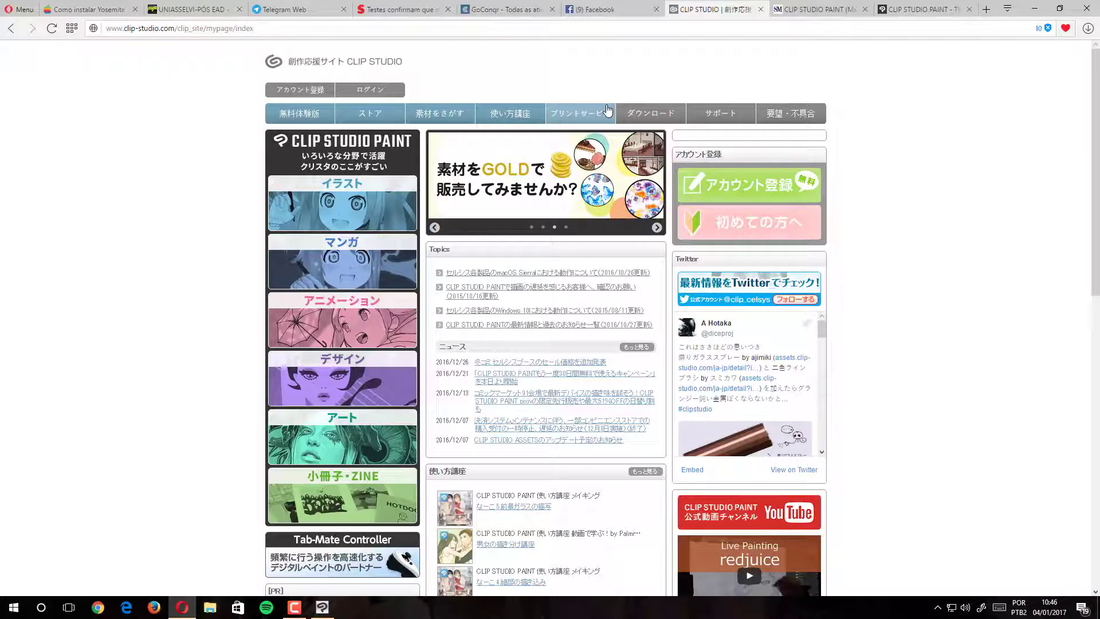
{"action": "left_click", "coordinate": [822, 8]}
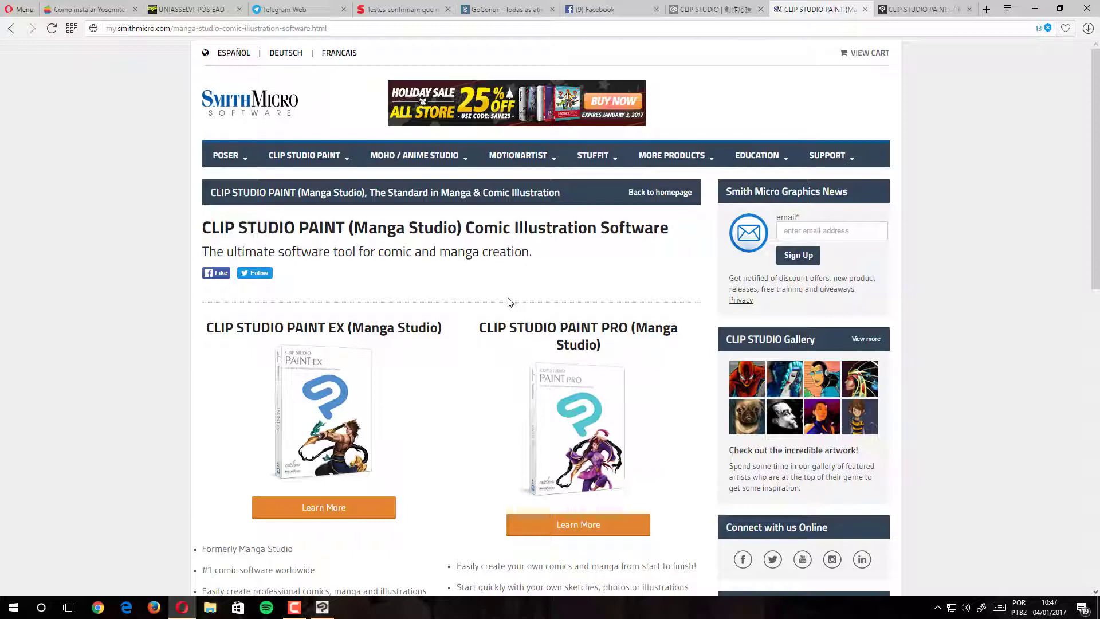
{"action": "left_click", "coordinate": [1034, 8]}
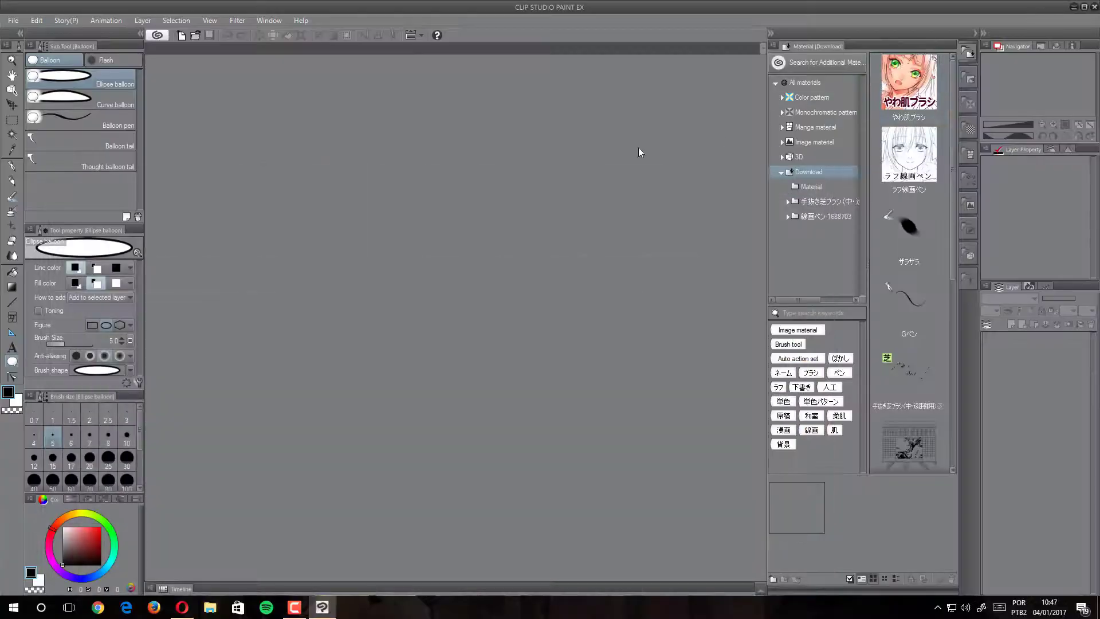
{"action": "left_click", "coordinate": [1073, 7]}
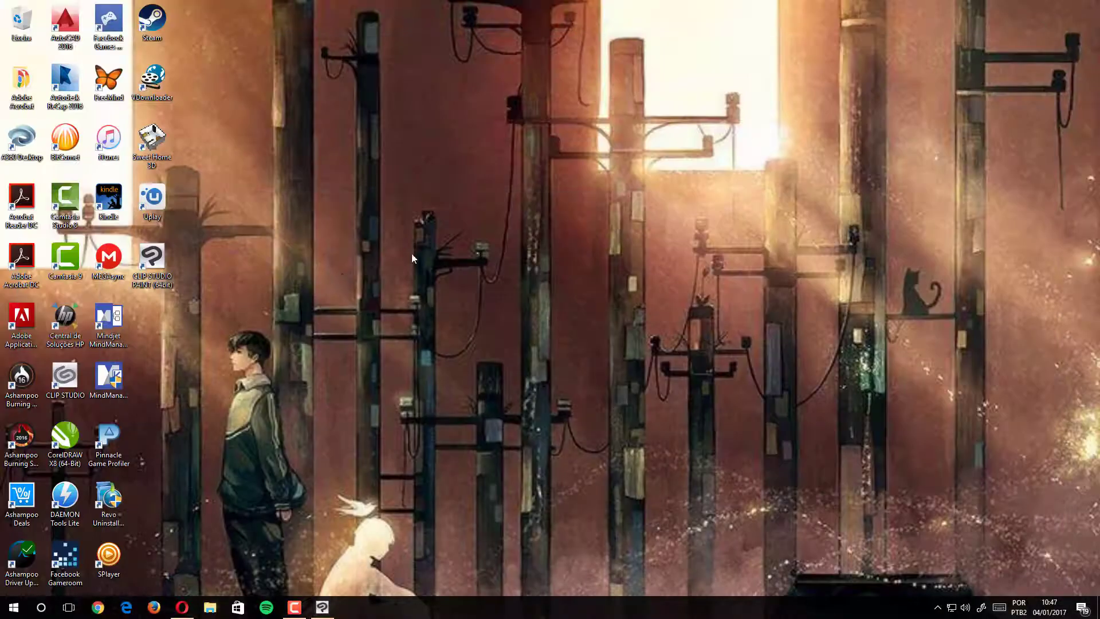
- Launch Mindjet MindManager in trial mode, open the recent map Aulas CSP.mmap to review the lesson plan, and minimize it
{"action": "left_click", "coordinate": [109, 318]}
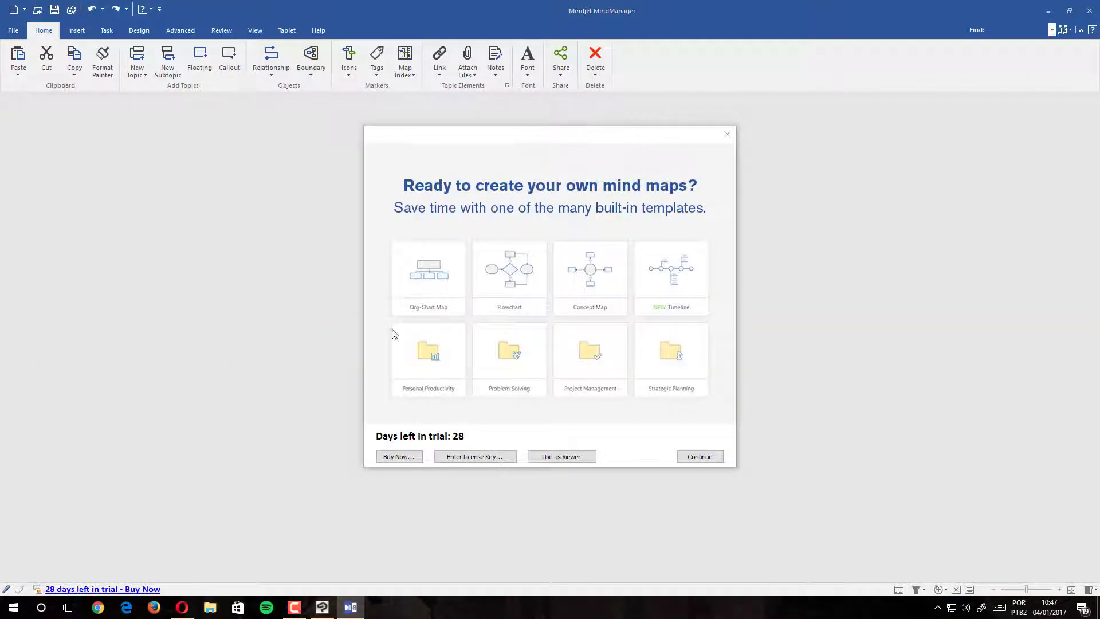
{"action": "left_click", "coordinate": [688, 457]}
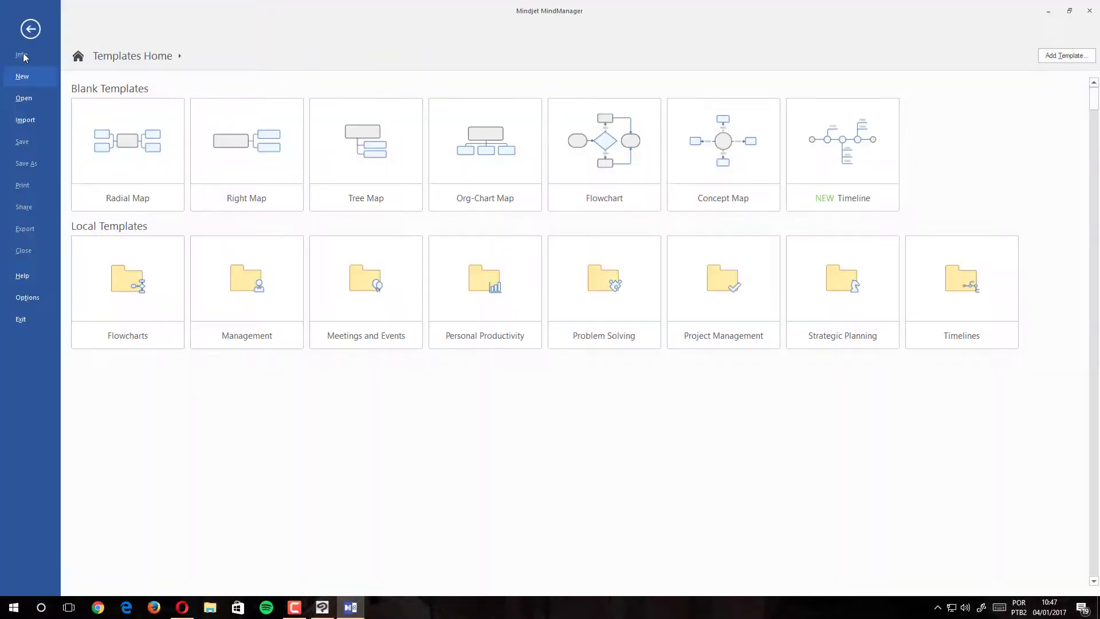
{"action": "left_click", "coordinate": [23, 100]}
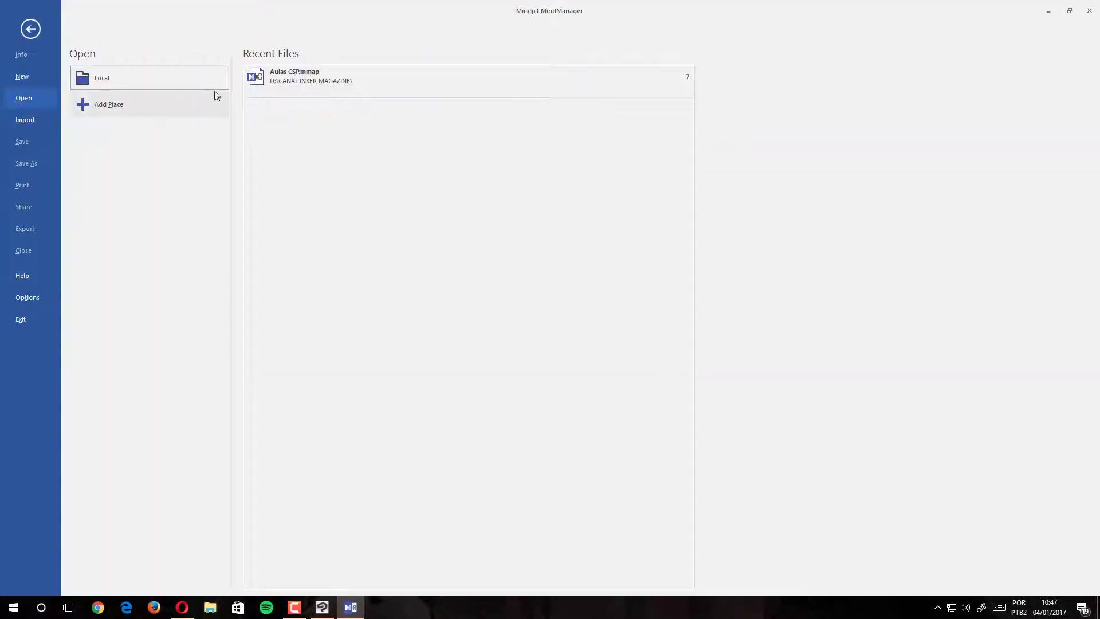
{"action": "left_click", "coordinate": [286, 80]}
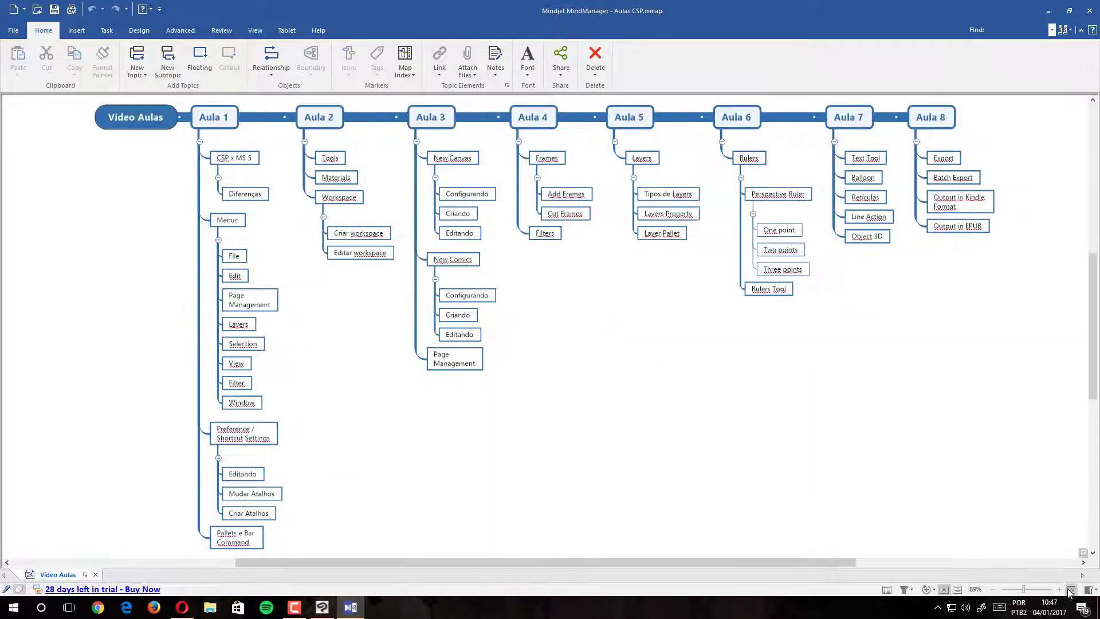
{"action": "scroll", "coordinate": [828, 497], "scroll_direction": "down", "scroll_amount": 3}
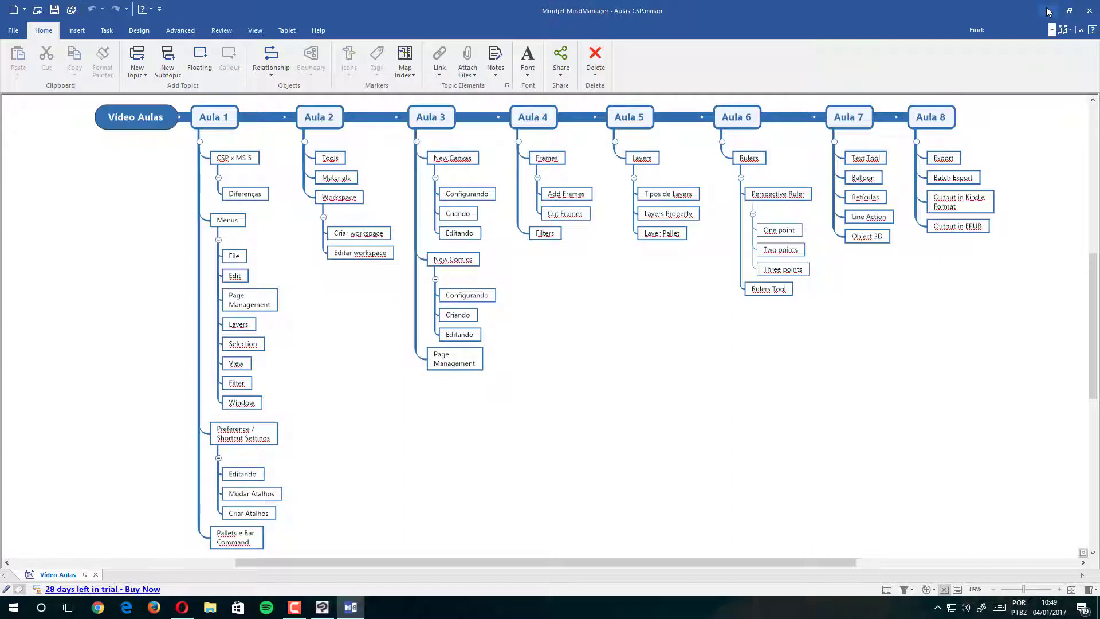
{"action": "left_click", "coordinate": [1047, 12]}
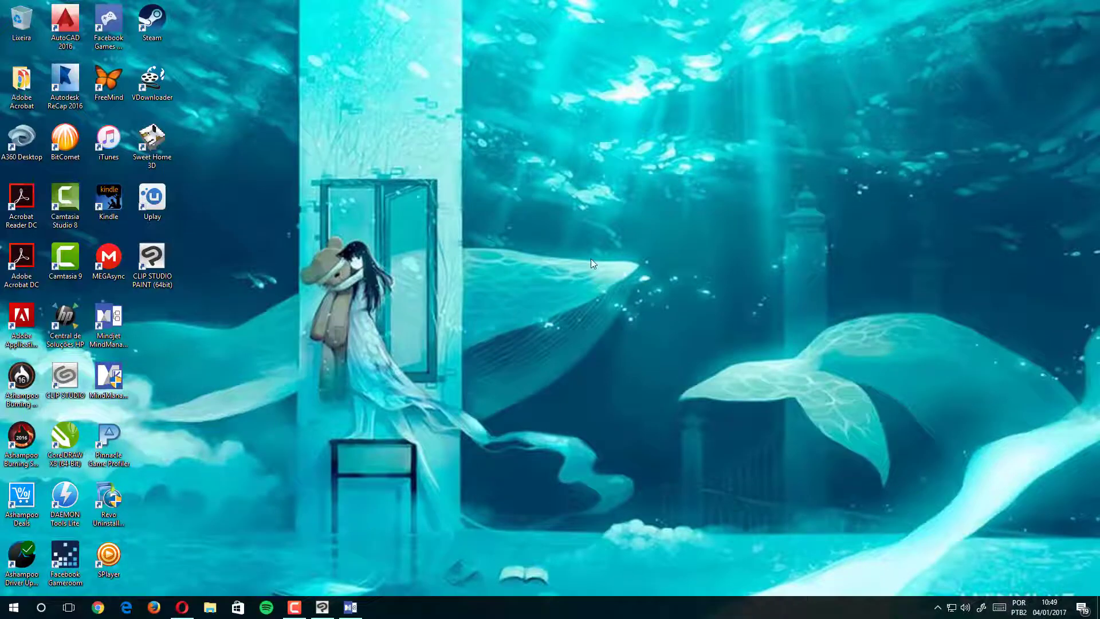
- Switch back to the Opera browser and examine the PAINT EX and PAINT PRO editions on the Smith Micro page
{"action": "left_click", "coordinate": [182, 607]}
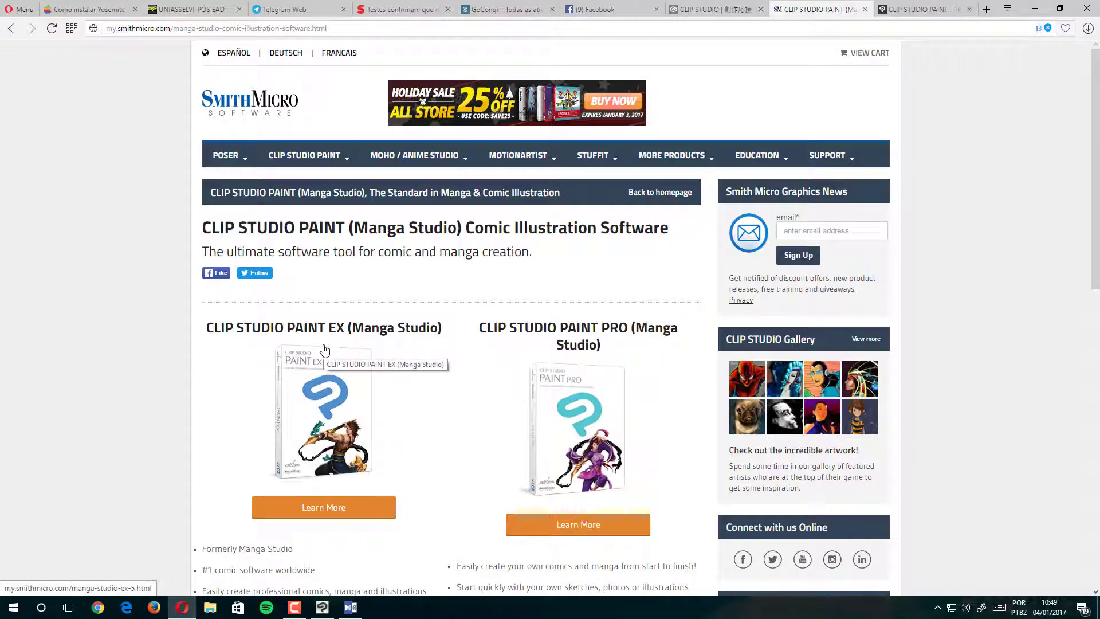
{"action": "scroll", "coordinate": [325, 347], "scroll_direction": "down", "scroll_amount": 1}
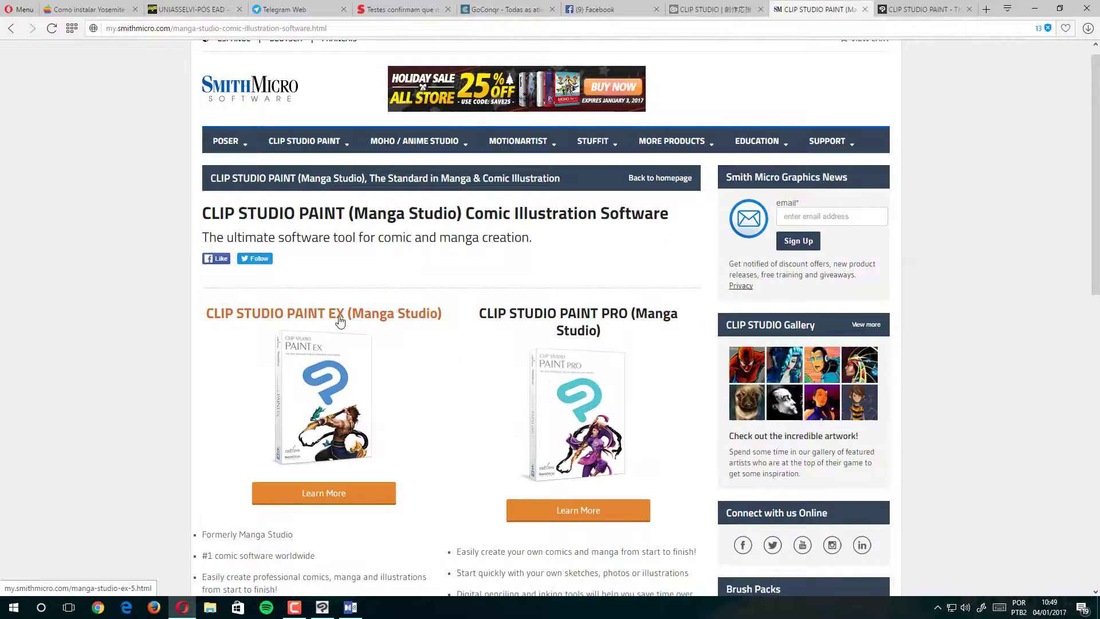
{"action": "scroll", "coordinate": [399, 351], "scroll_direction": "down", "scroll_amount": 4}
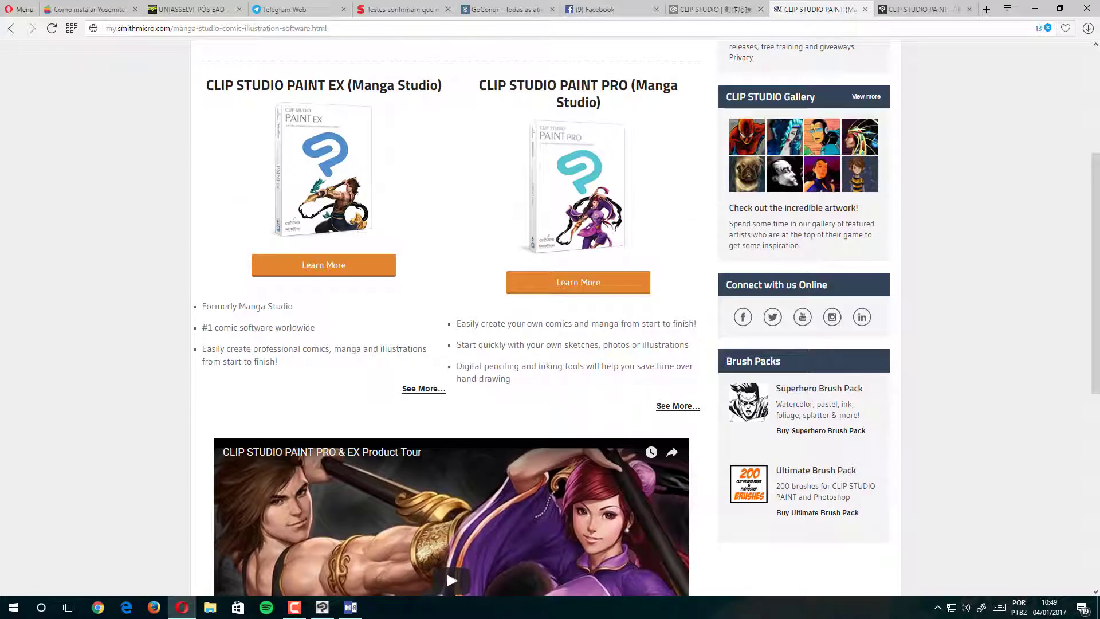
{"action": "scroll", "coordinate": [349, 338], "scroll_direction": "up", "scroll_amount": 3}
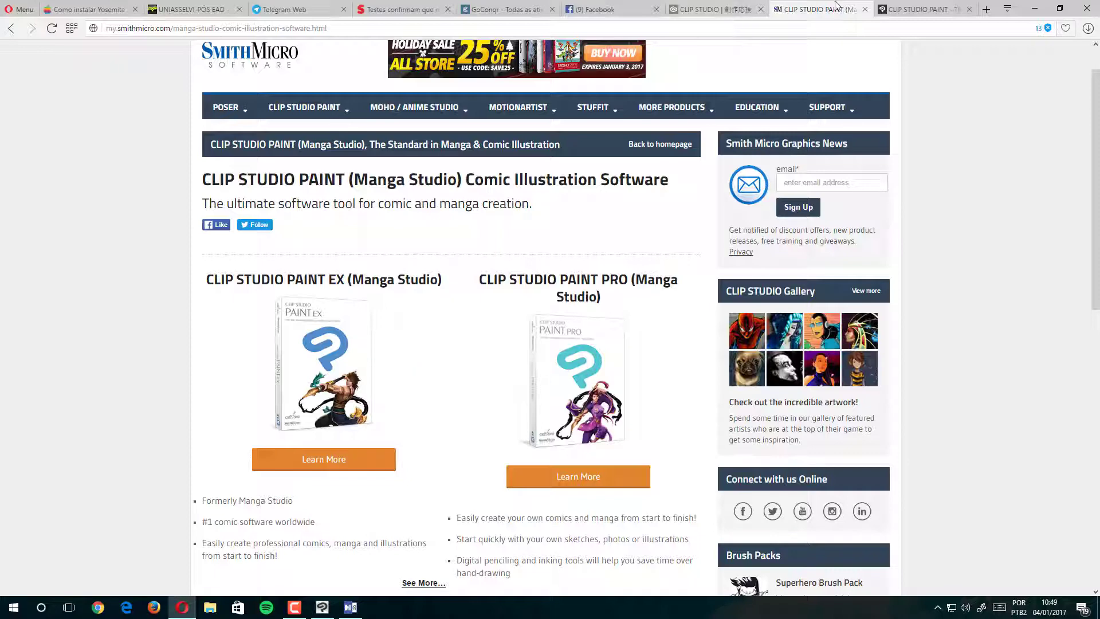
- Look over the Japanese CLIP STUDIO site and the English clipstudio.net home page, and open the latter's purchase page with the edition prices
{"action": "left_click", "coordinate": [730, 10]}
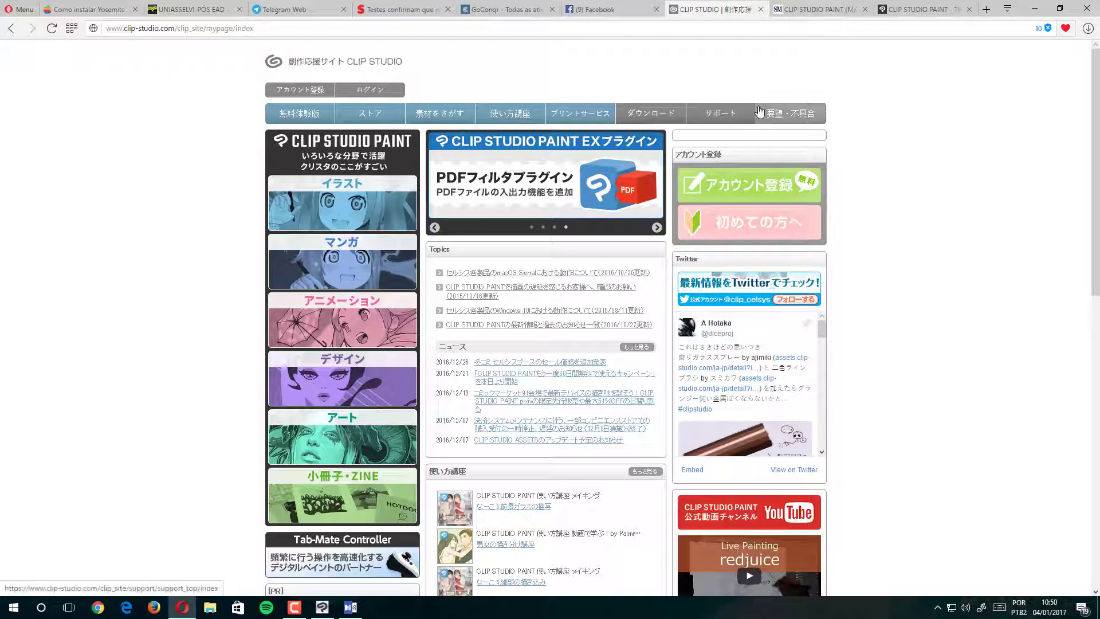
{"action": "left_click", "coordinate": [807, 11]}
{"action": "left_click", "coordinate": [922, 9]}
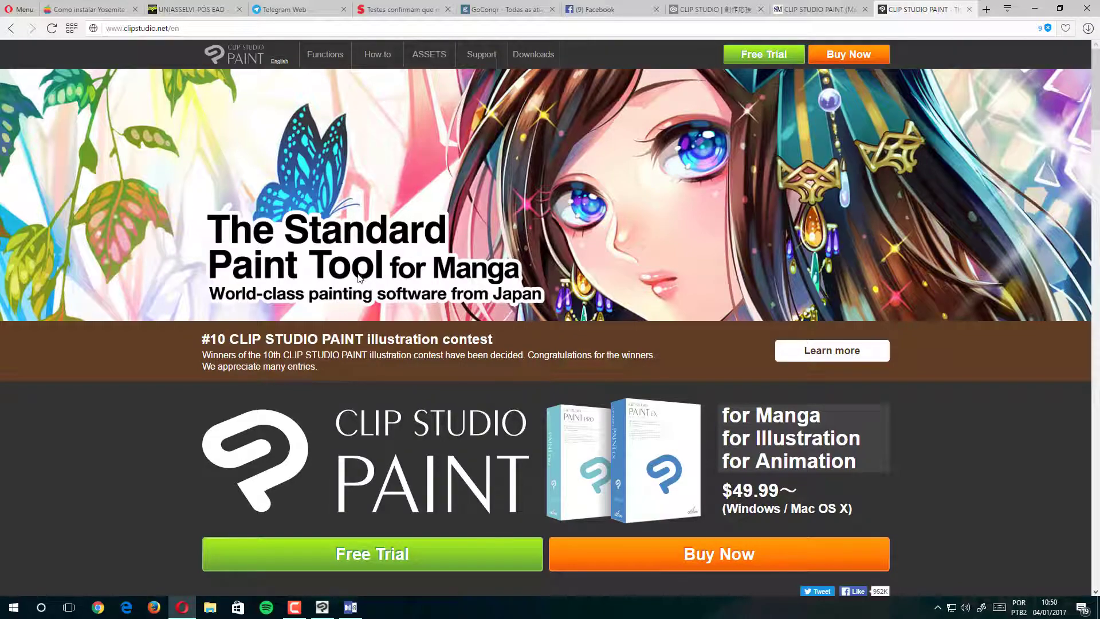
{"action": "scroll", "coordinate": [359, 278], "scroll_direction": "down", "scroll_amount": 2}
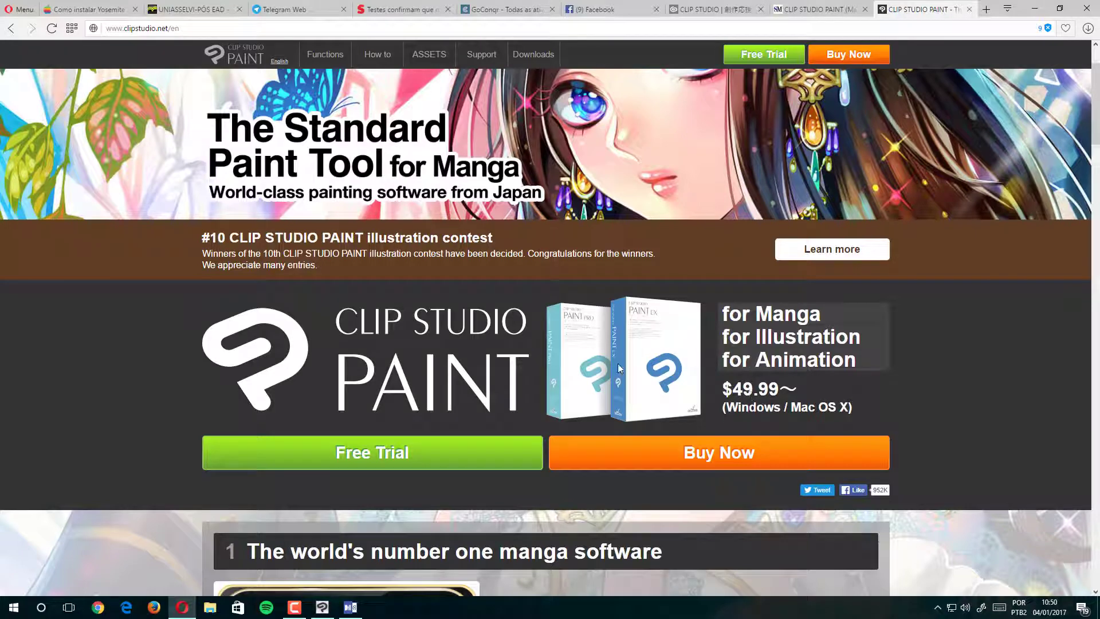
{"action": "left_click", "coordinate": [639, 447]}
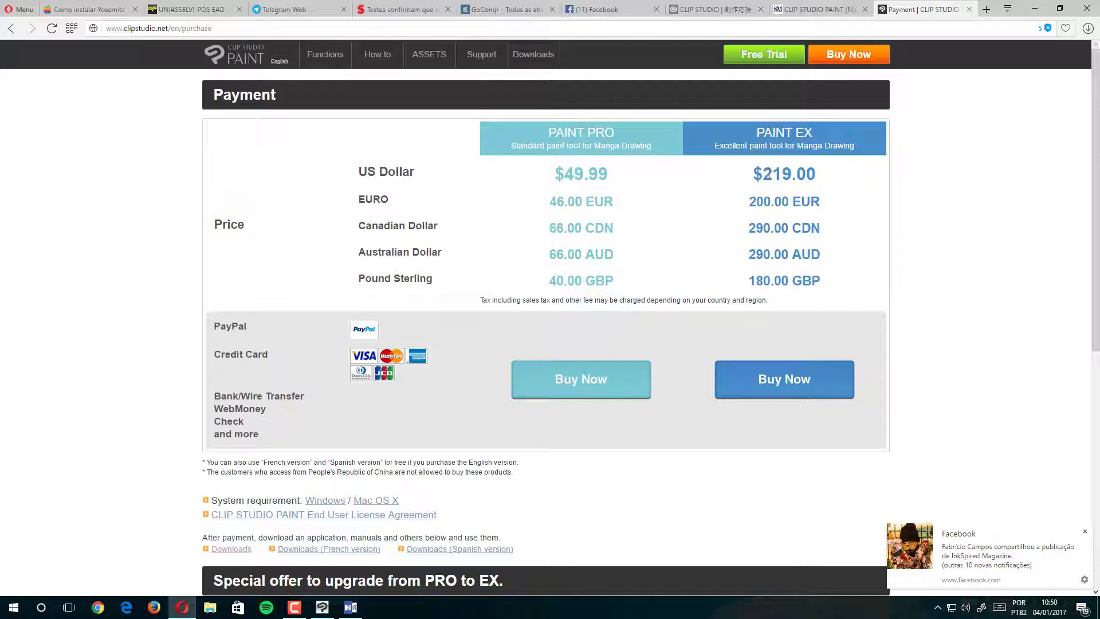
- Open the Downloads page of clipstudio.net and examine the installers, manuals, additional materials and sample files
{"action": "left_click", "coordinate": [525, 54]}
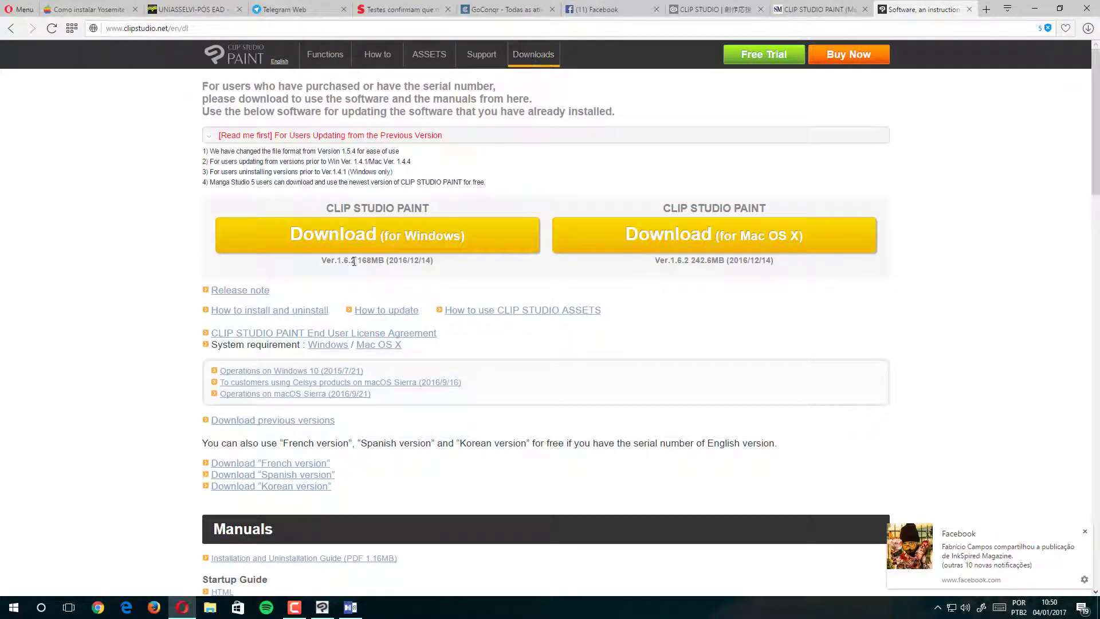
{"action": "left_click", "coordinate": [322, 606]}
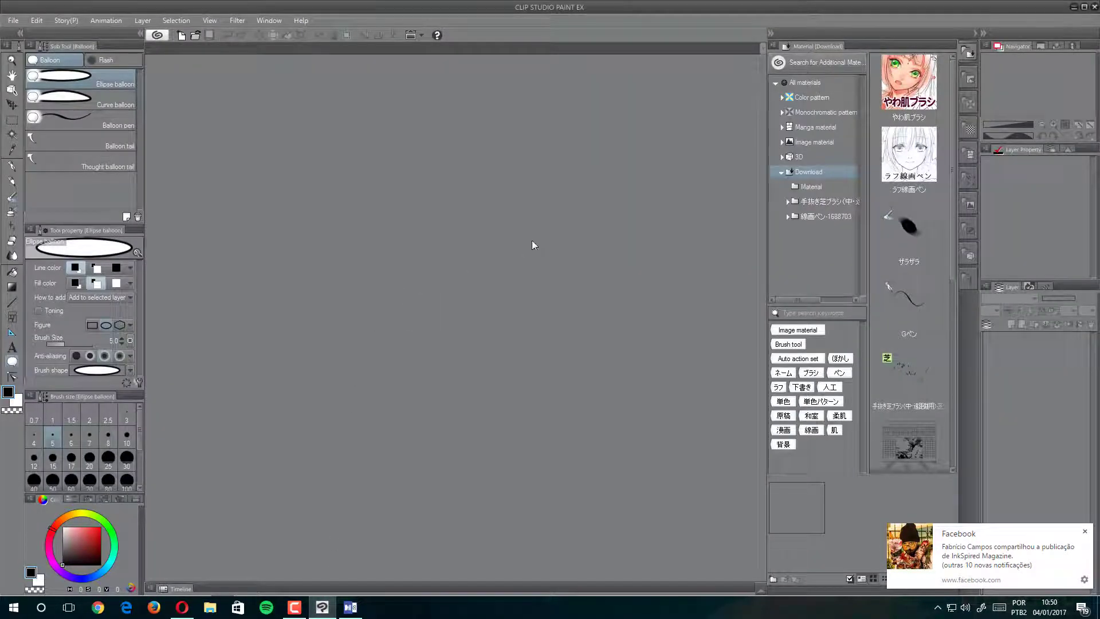
{"action": "left_click", "coordinate": [1073, 7]}
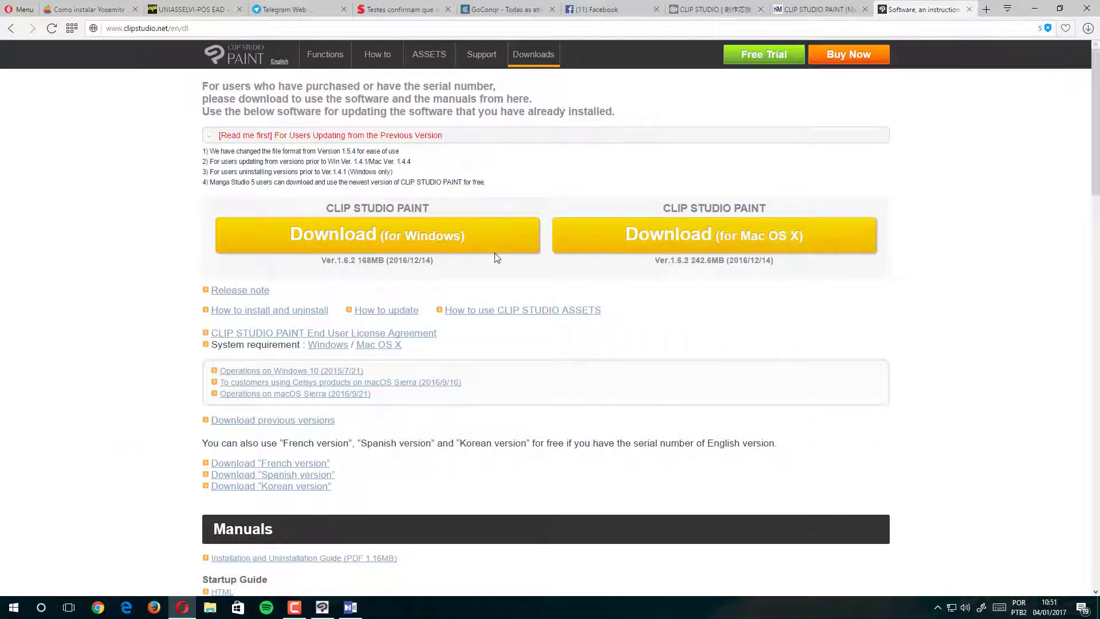
{"action": "scroll", "coordinate": [447, 333], "scroll_direction": "down", "scroll_amount": 7}
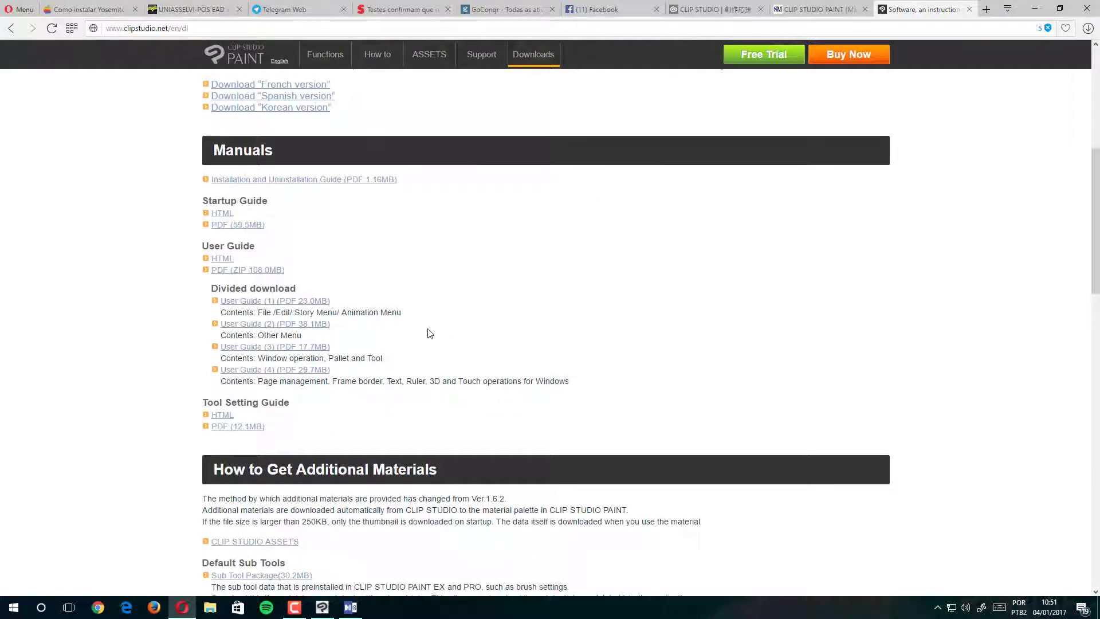
{"action": "scroll", "coordinate": [430, 333], "scroll_direction": "up", "scroll_amount": 1}
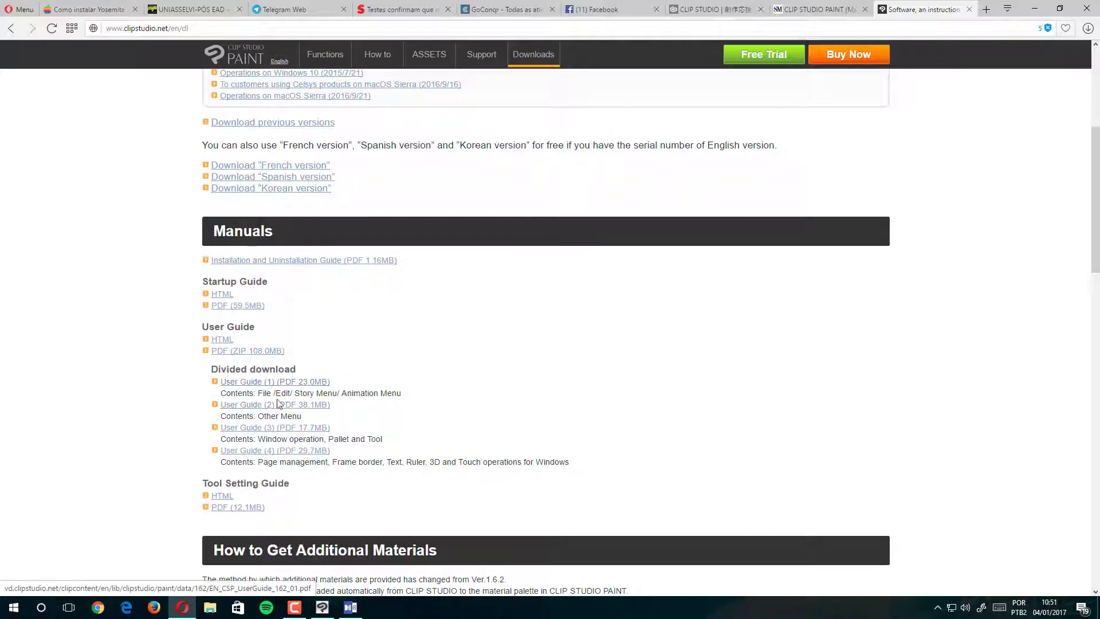
{"action": "scroll", "coordinate": [286, 329], "scroll_direction": "down", "scroll_amount": 3}
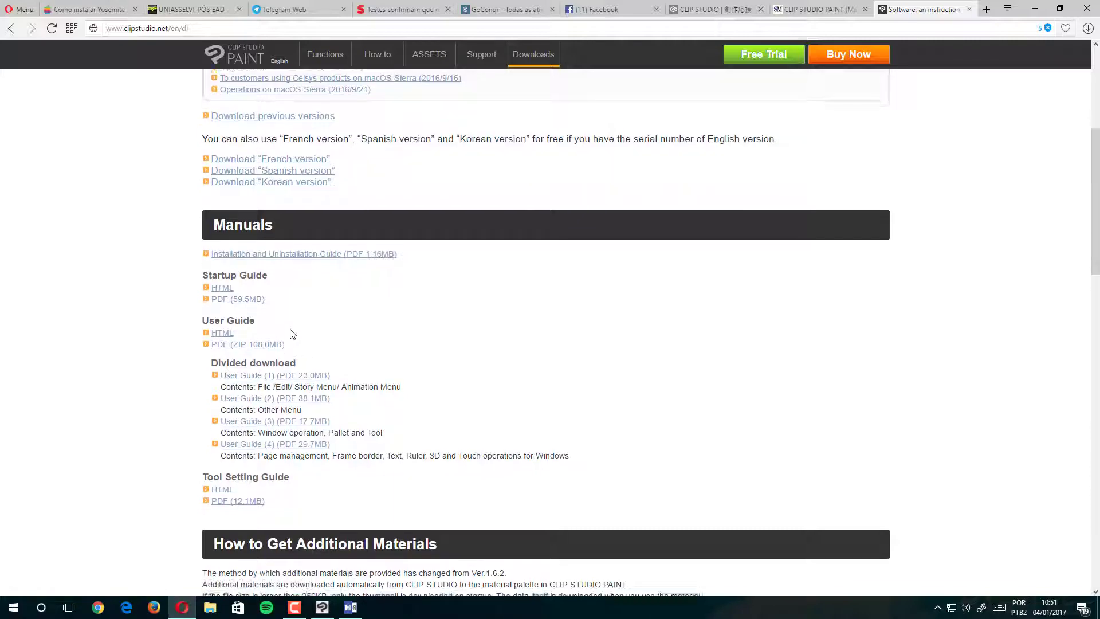
{"action": "scroll", "coordinate": [292, 335], "scroll_direction": "down", "scroll_amount": 7}
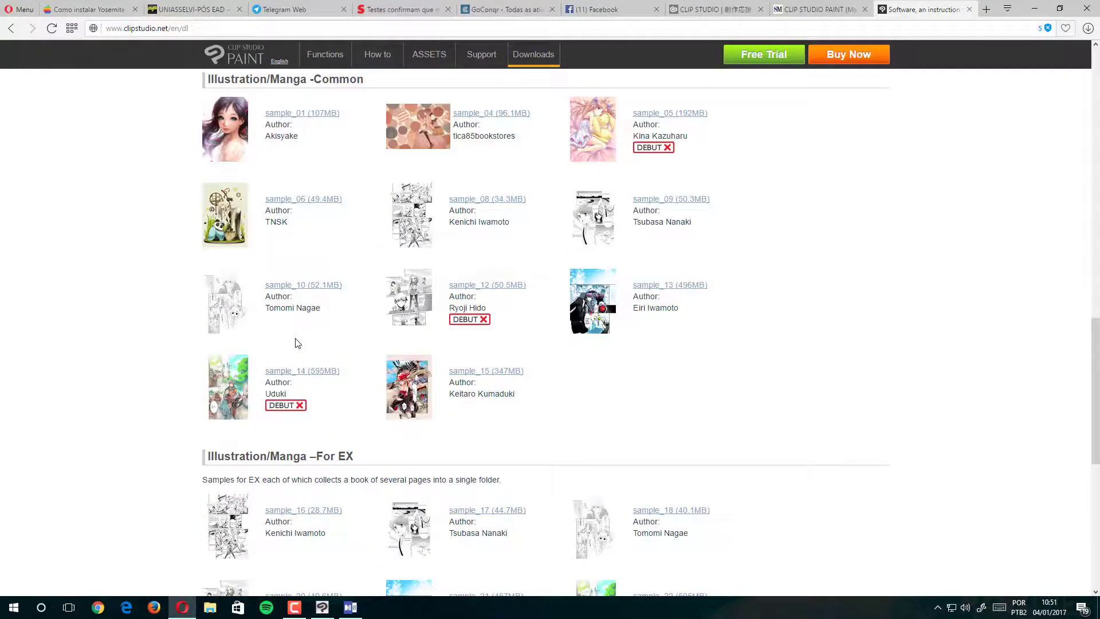
{"action": "scroll", "coordinate": [298, 343], "scroll_direction": "up", "scroll_amount": 10}
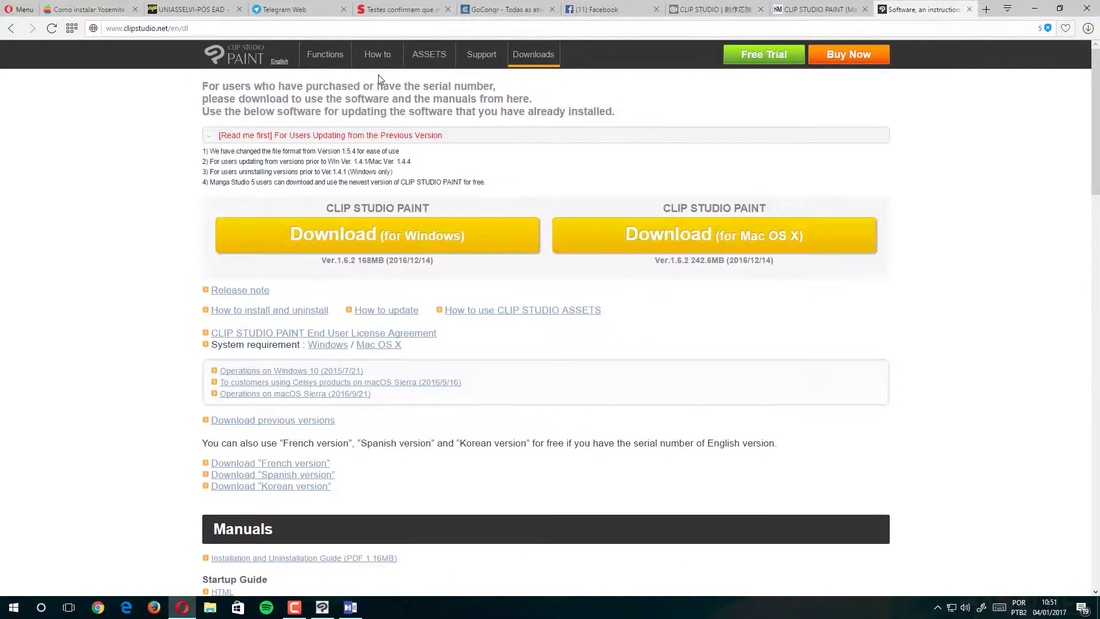
- Open the How to page of clipstudio.net and examine the beginner tutorial clips and live painting videos
{"action": "left_click", "coordinate": [377, 53]}
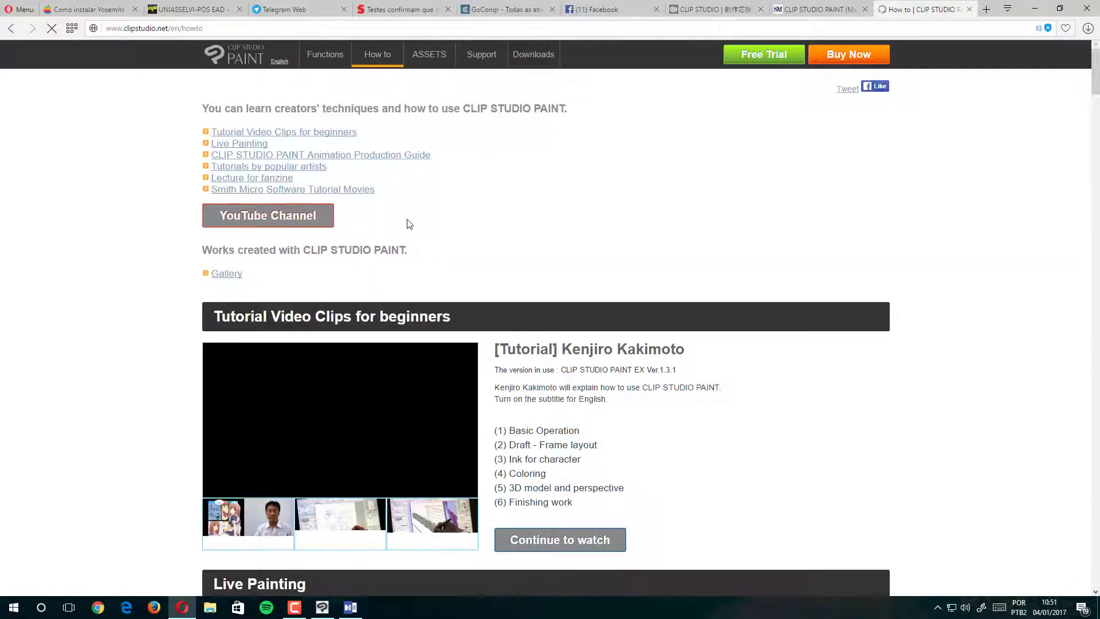
{"action": "scroll", "coordinate": [409, 223], "scroll_direction": "down", "scroll_amount": 5}
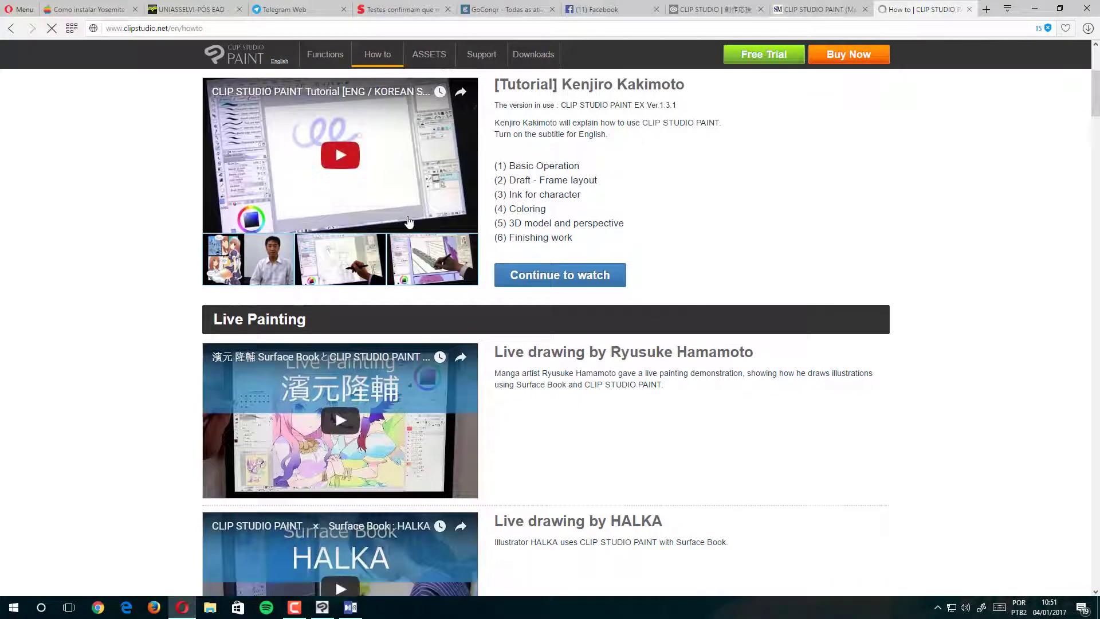
{"action": "scroll", "coordinate": [409, 222], "scroll_direction": "up", "scroll_amount": 1}
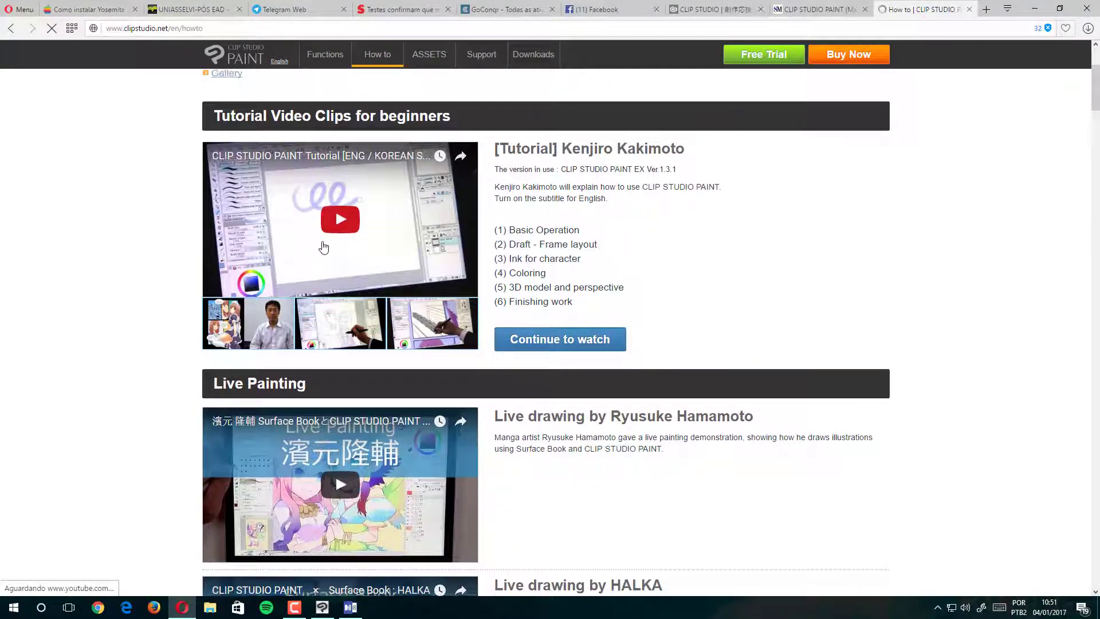
{"action": "scroll", "coordinate": [323, 247], "scroll_direction": "down", "scroll_amount": 4}
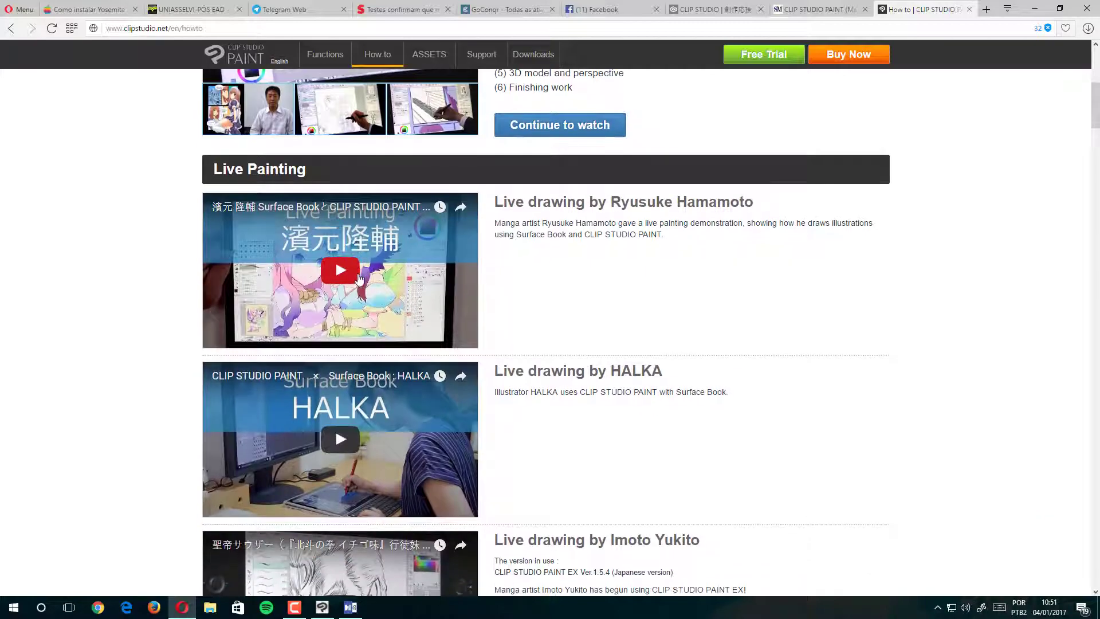
{"action": "scroll", "coordinate": [358, 278], "scroll_direction": "down", "scroll_amount": 2}
{"action": "scroll", "coordinate": [357, 282], "scroll_direction": "down", "scroll_amount": 6}
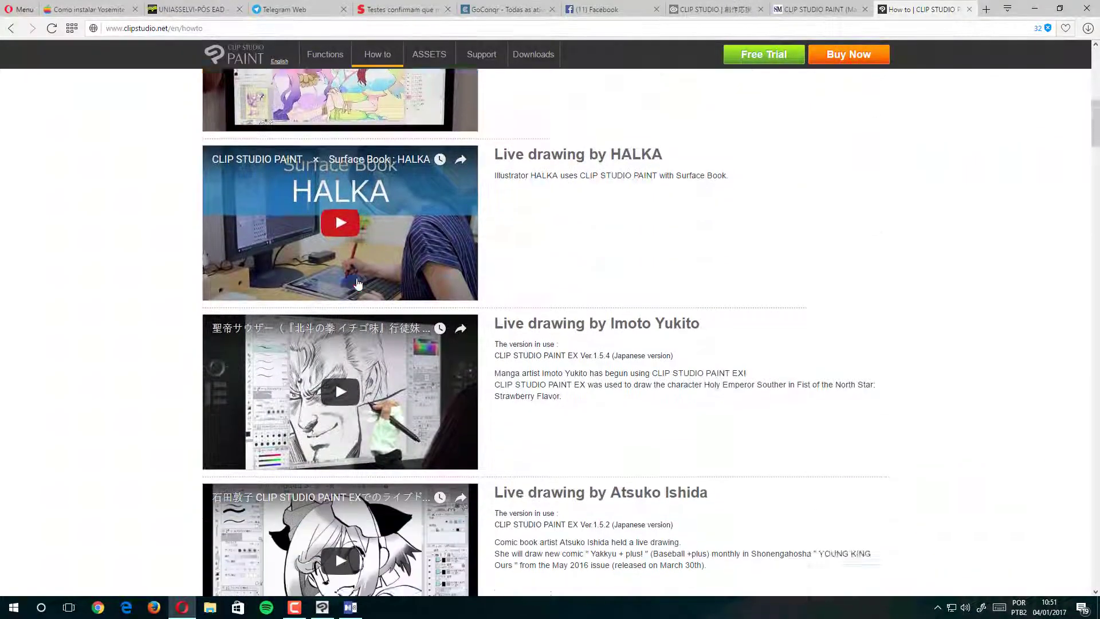
{"action": "scroll", "coordinate": [357, 282], "scroll_direction": "up", "scroll_amount": 12}
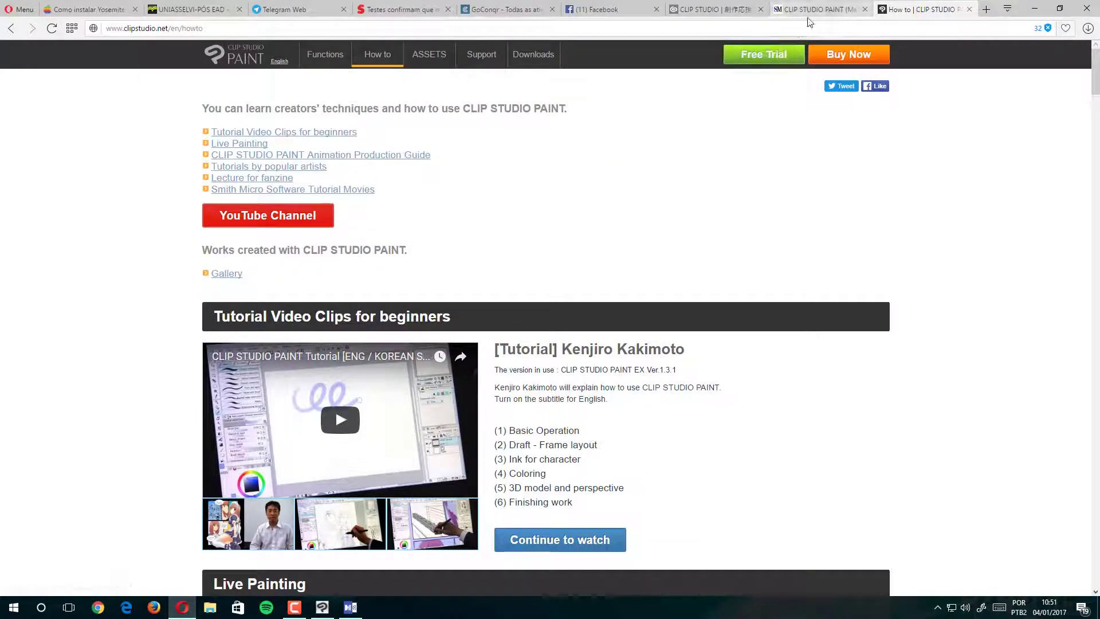
- Return to the Japanese CLIP STUDIO site and minimize the browser to show the desktop
{"action": "left_click", "coordinate": [731, 10]}
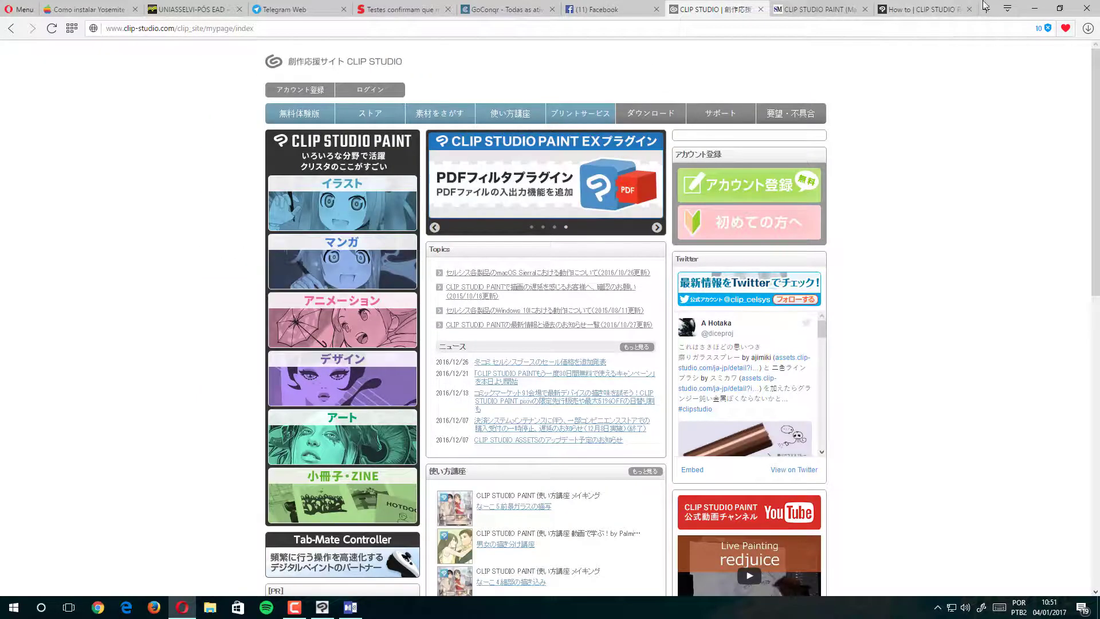
{"action": "left_click", "coordinate": [1034, 8]}
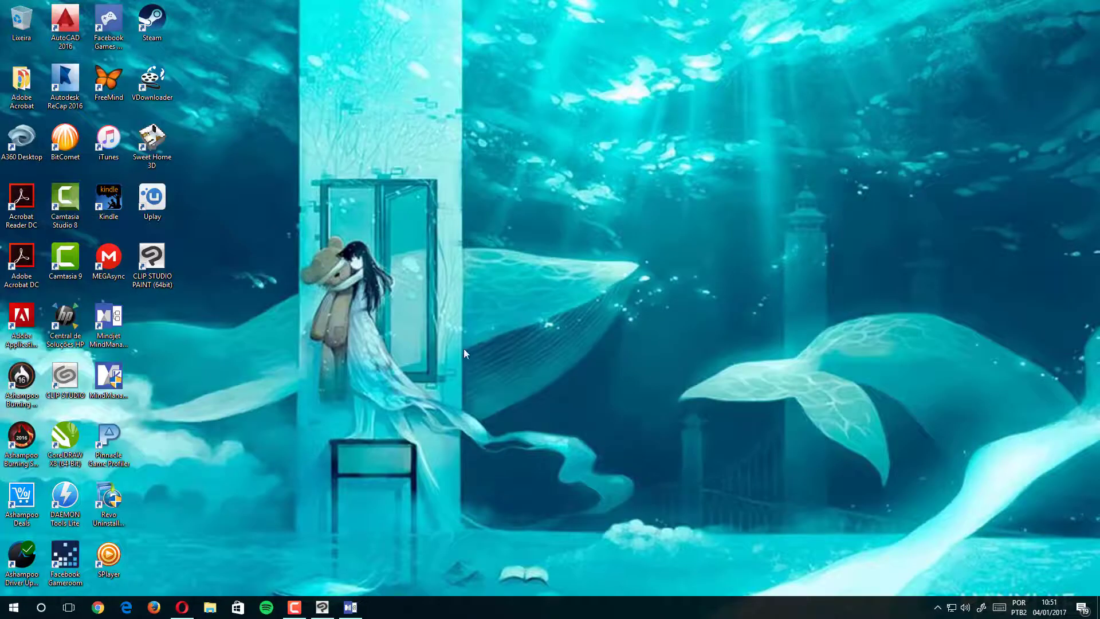
- Switch to CLIP STUDIO PAINT and look over its Animation and File commands, including the recent files and the Save Duplicate formats
{"action": "left_click", "coordinate": [330, 613]}
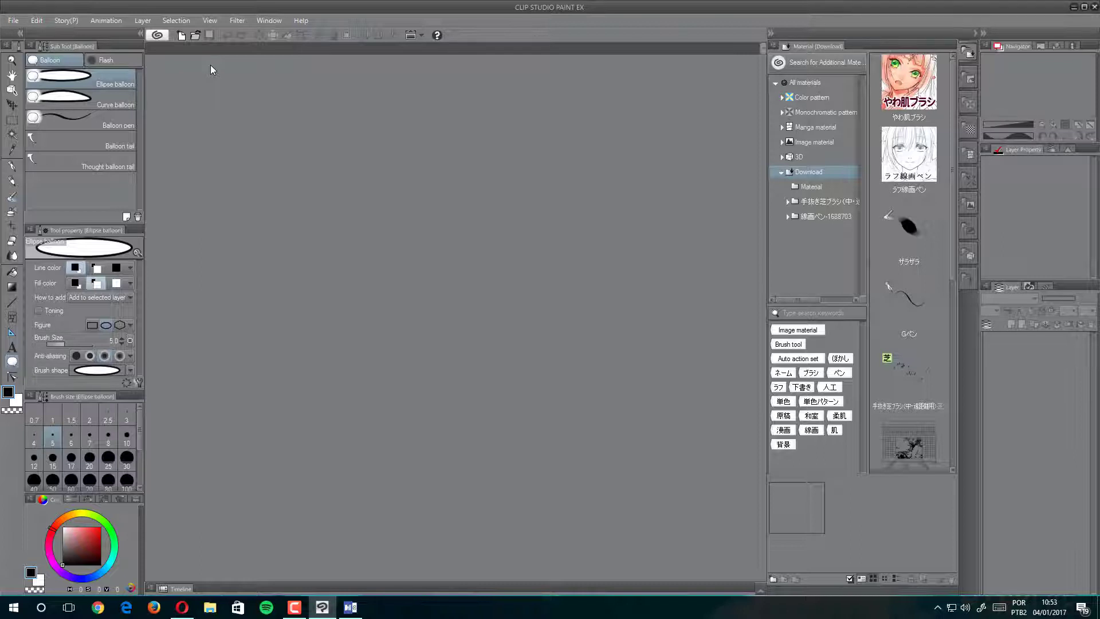
{"action": "left_click", "coordinate": [106, 21]}
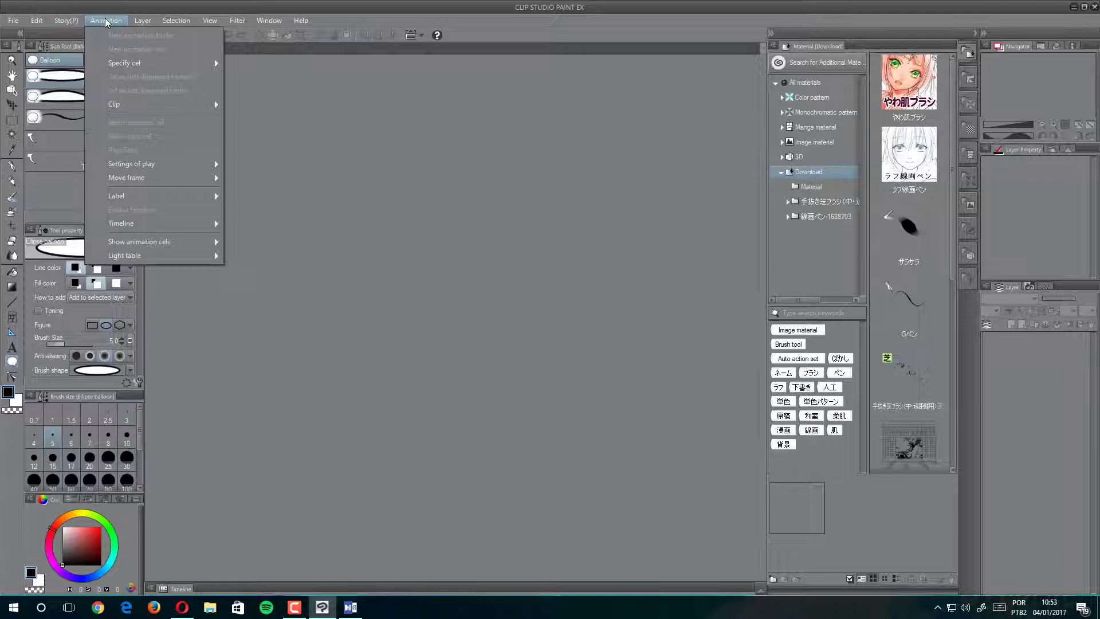
{"action": "mouse_move", "coordinate": [62, 21]}
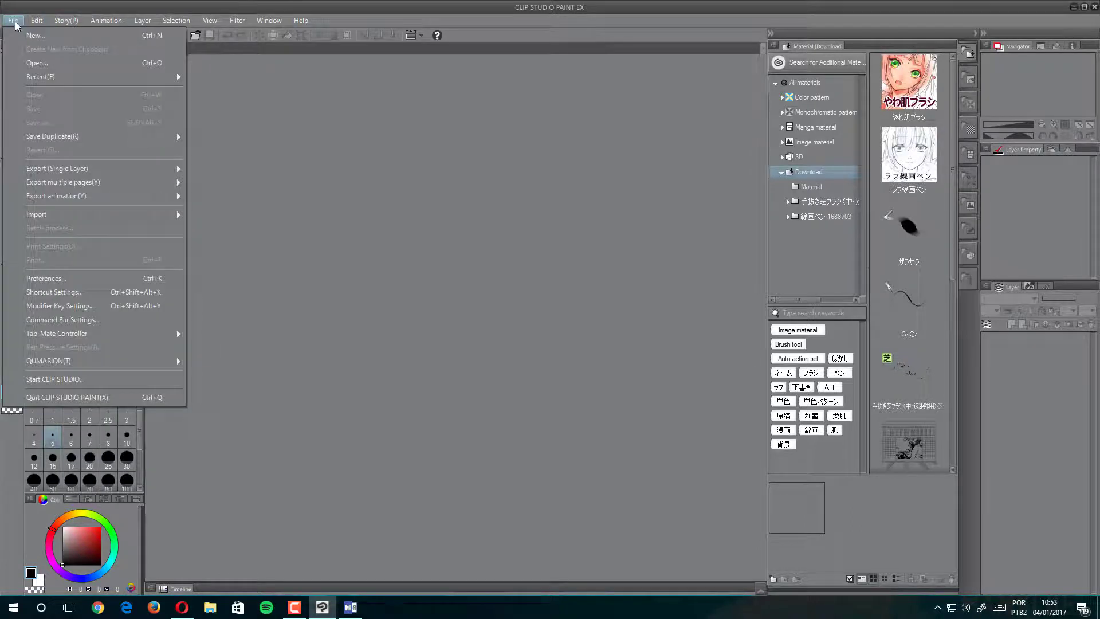
{"action": "left_click", "coordinate": [448, 142]}
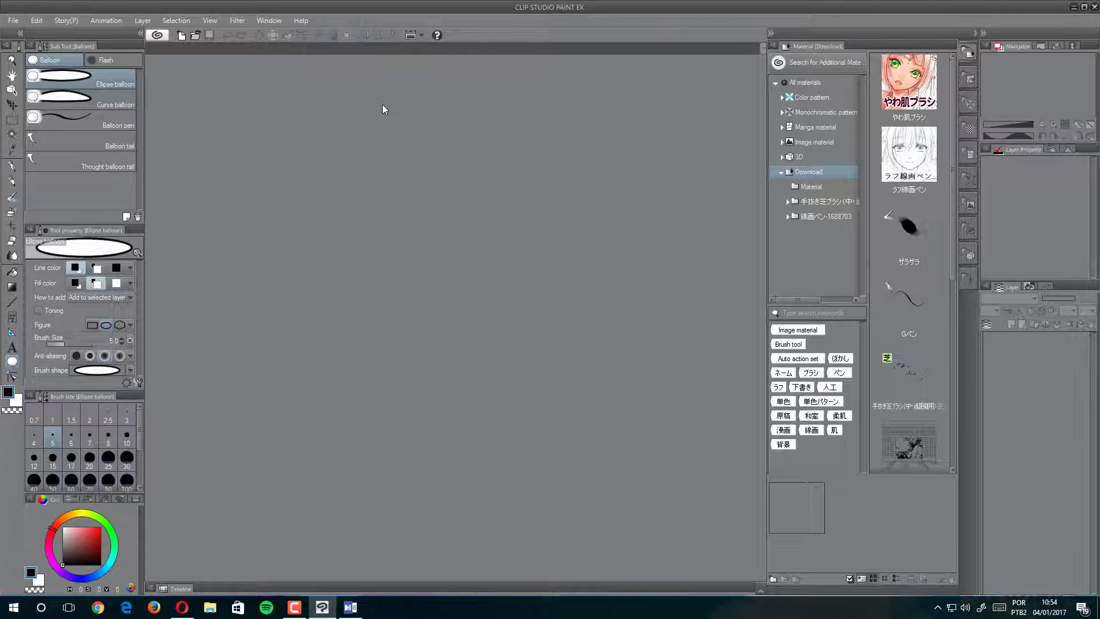
{"action": "left_click", "coordinate": [14, 20]}
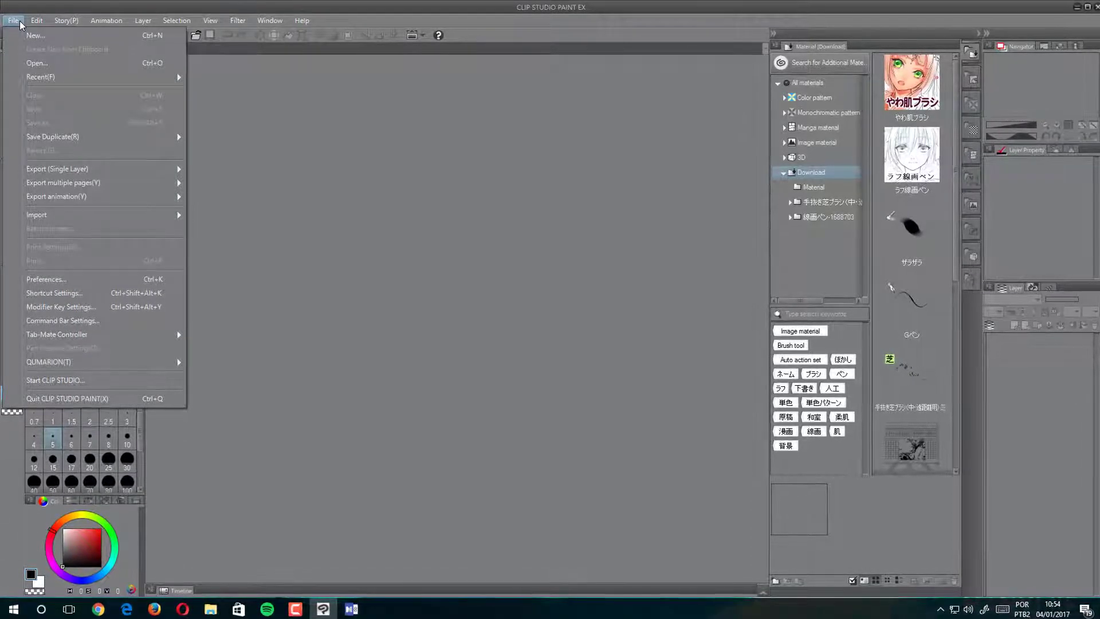
{"action": "mouse_move", "coordinate": [32, 28]}
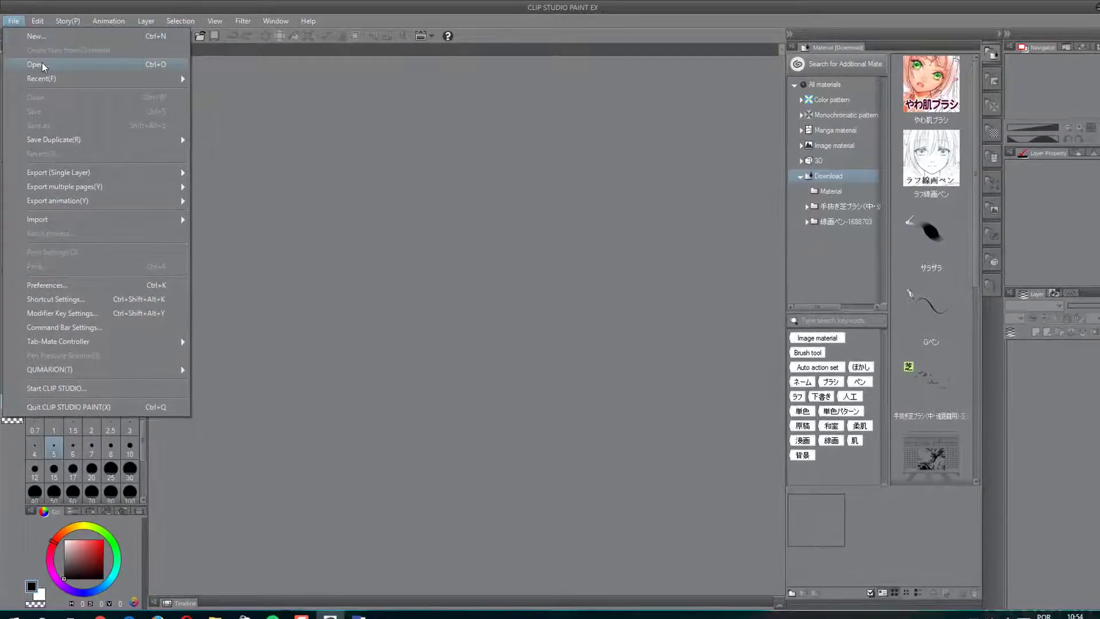
{"action": "mouse_move", "coordinate": [44, 74]}
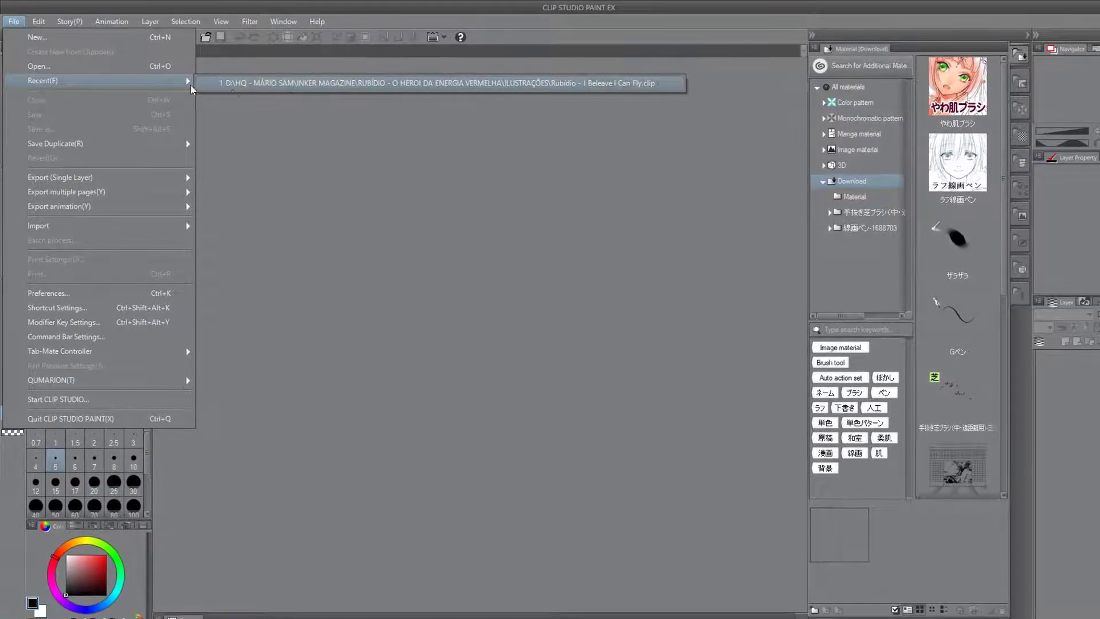
{"action": "mouse_move", "coordinate": [79, 146]}
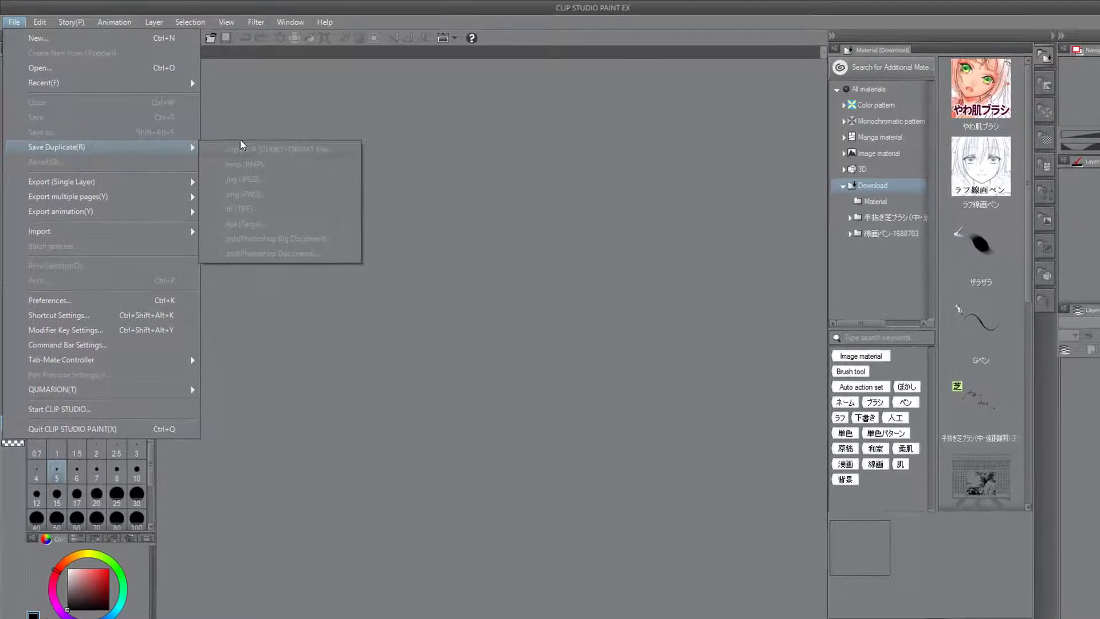
{"action": "left_click", "coordinate": [338, 103]}
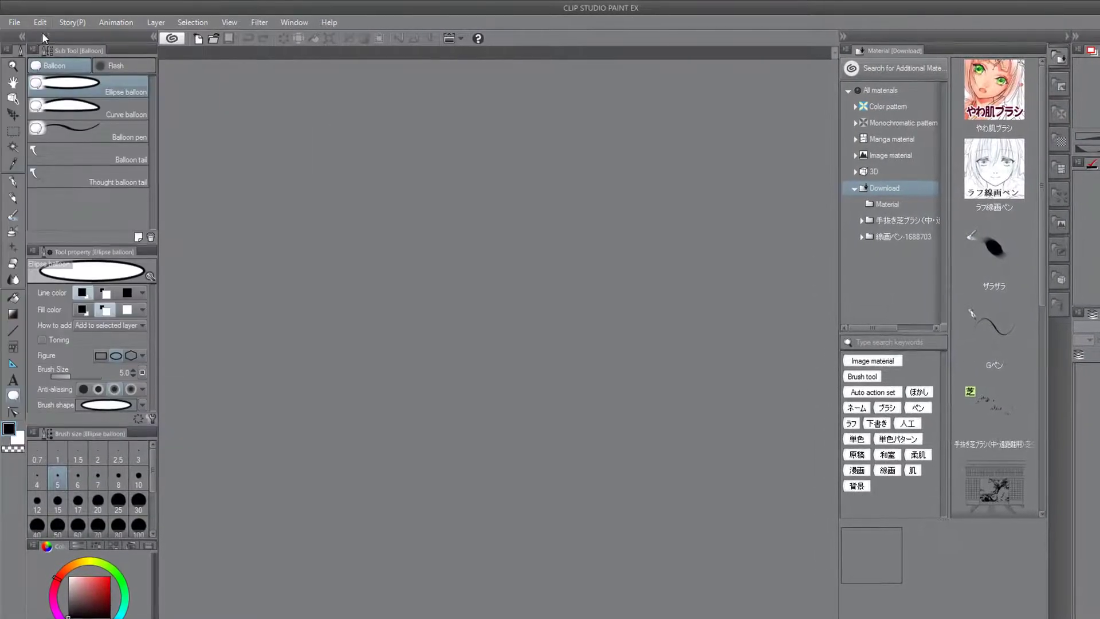
- Open the recently used illustration "Rubídio - I Beleave I Can Fly.clip"
{"action": "left_click", "coordinate": [14, 22]}
{"action": "mouse_move", "coordinate": [187, 85]}
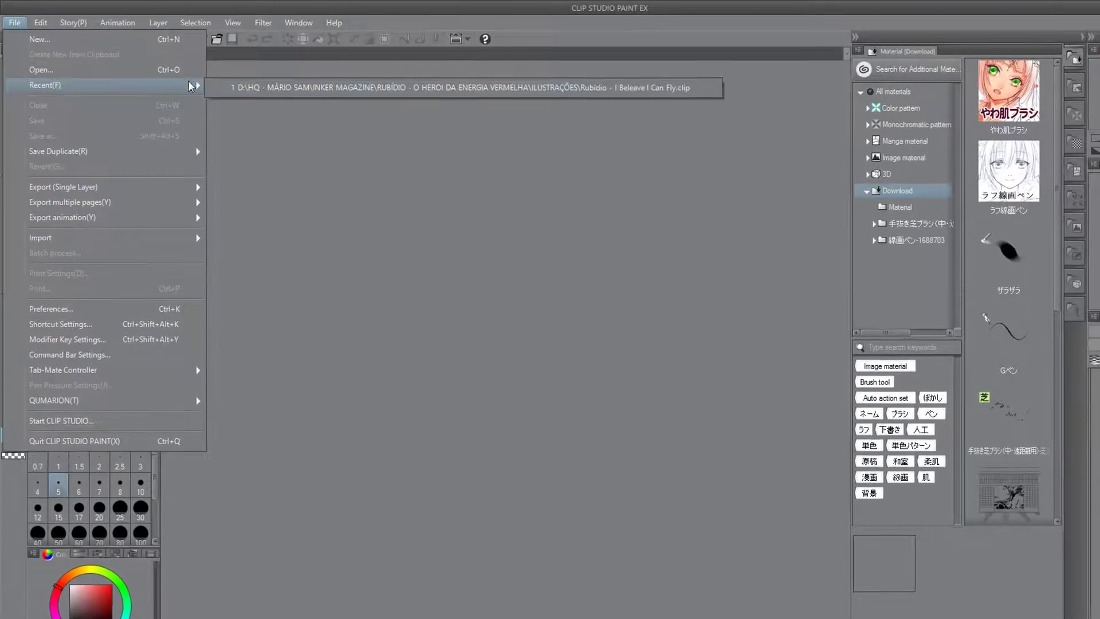
{"action": "left_click", "coordinate": [267, 86]}
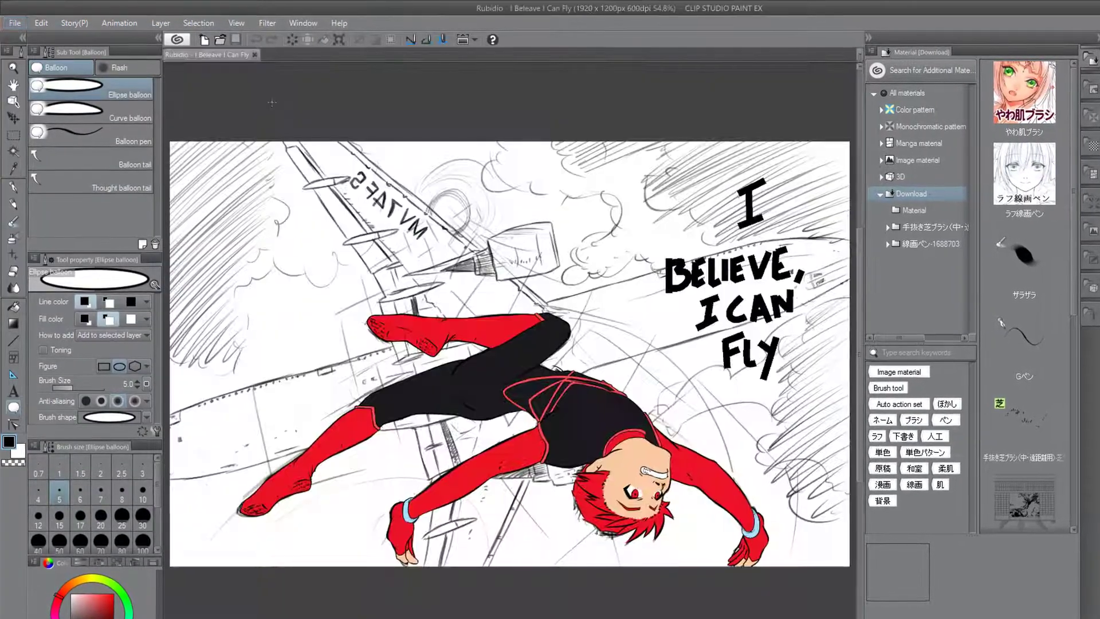
- Examine the File commands for the open illustration: Save as, Save Duplicate, single-layer, multiple-page and animation export, and Import
{"action": "left_click", "coordinate": [19, 23]}
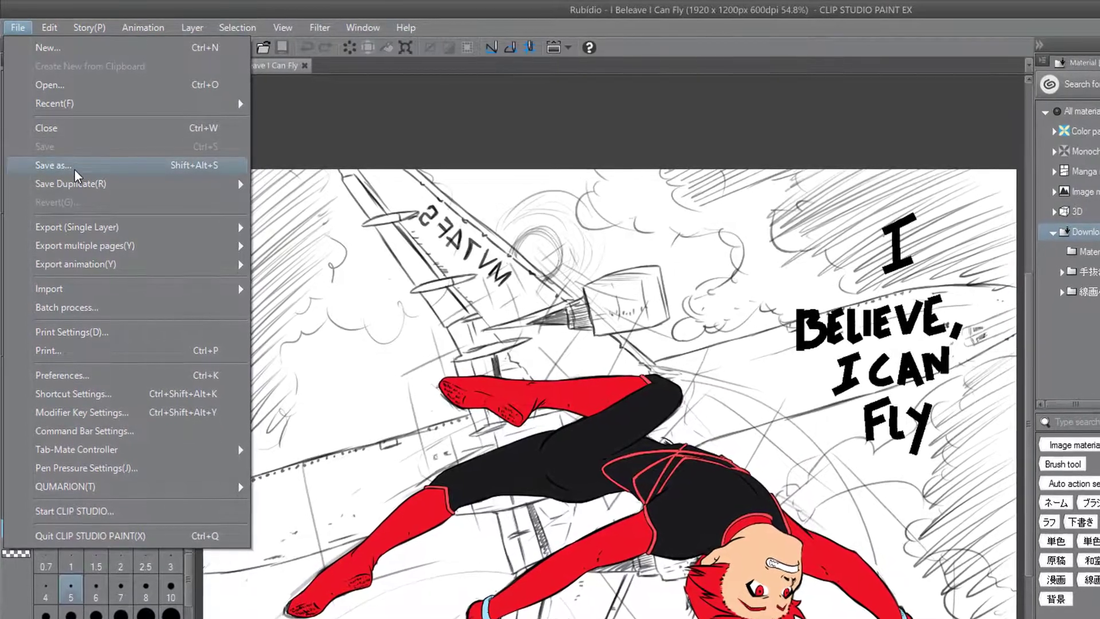
{"action": "mouse_move", "coordinate": [75, 184]}
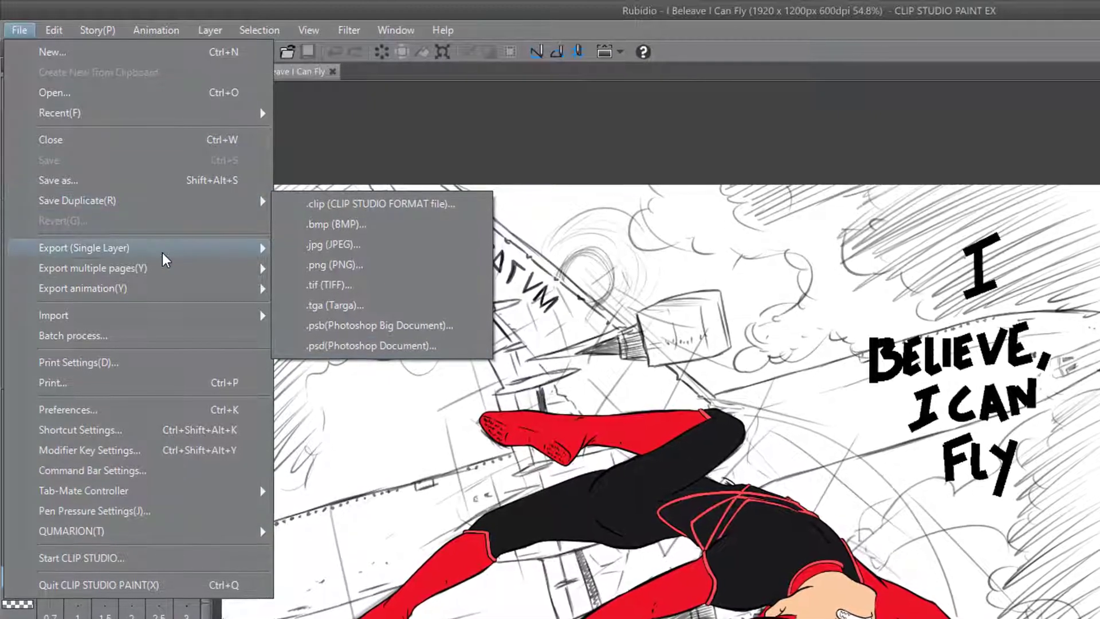
{"action": "mouse_move", "coordinate": [152, 201]}
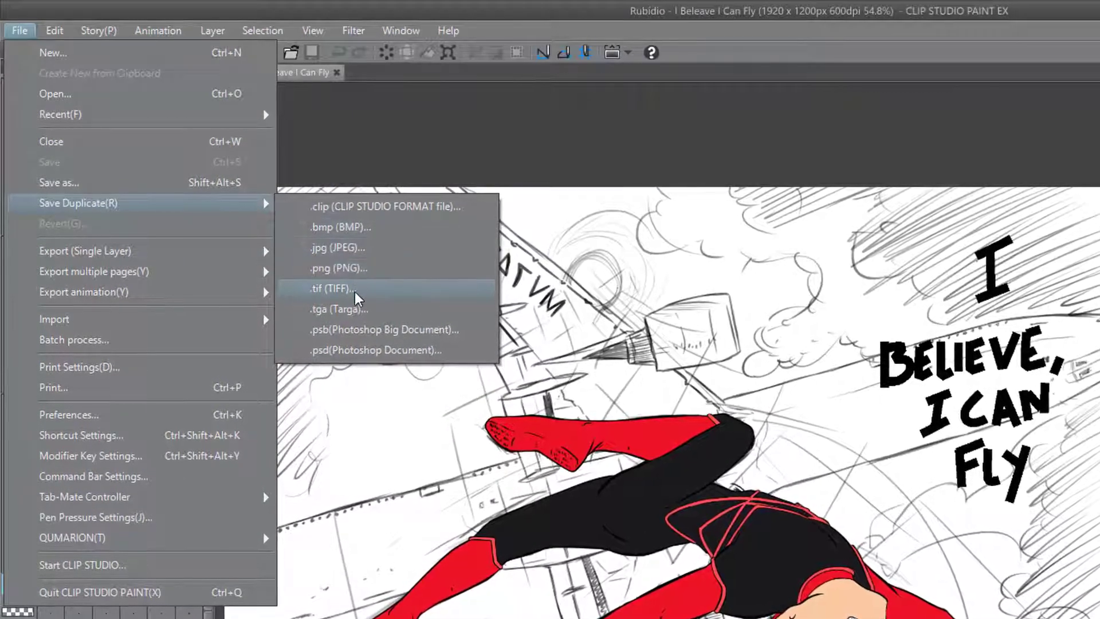
{"action": "mouse_move", "coordinate": [169, 252]}
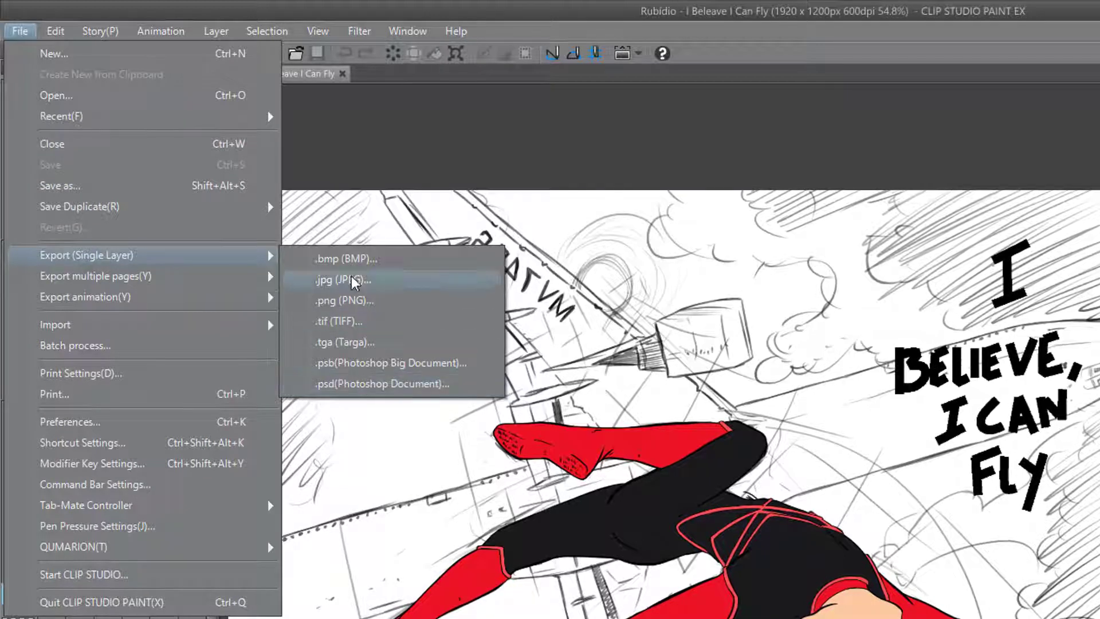
{"action": "mouse_move", "coordinate": [191, 286]}
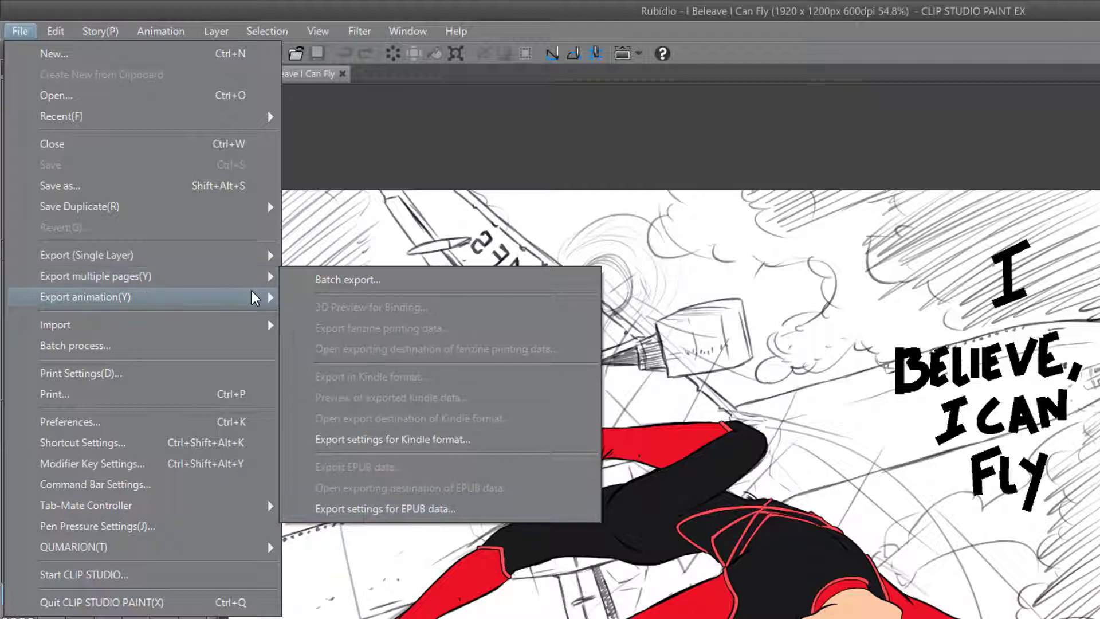
{"action": "mouse_move", "coordinate": [248, 297]}
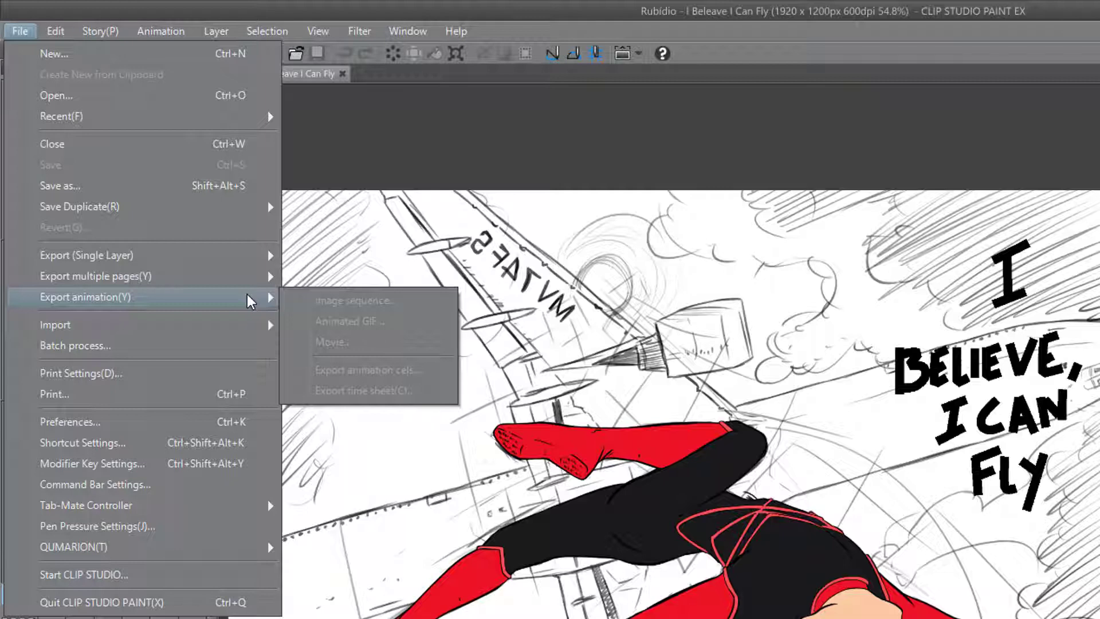
{"action": "mouse_move", "coordinate": [191, 325]}
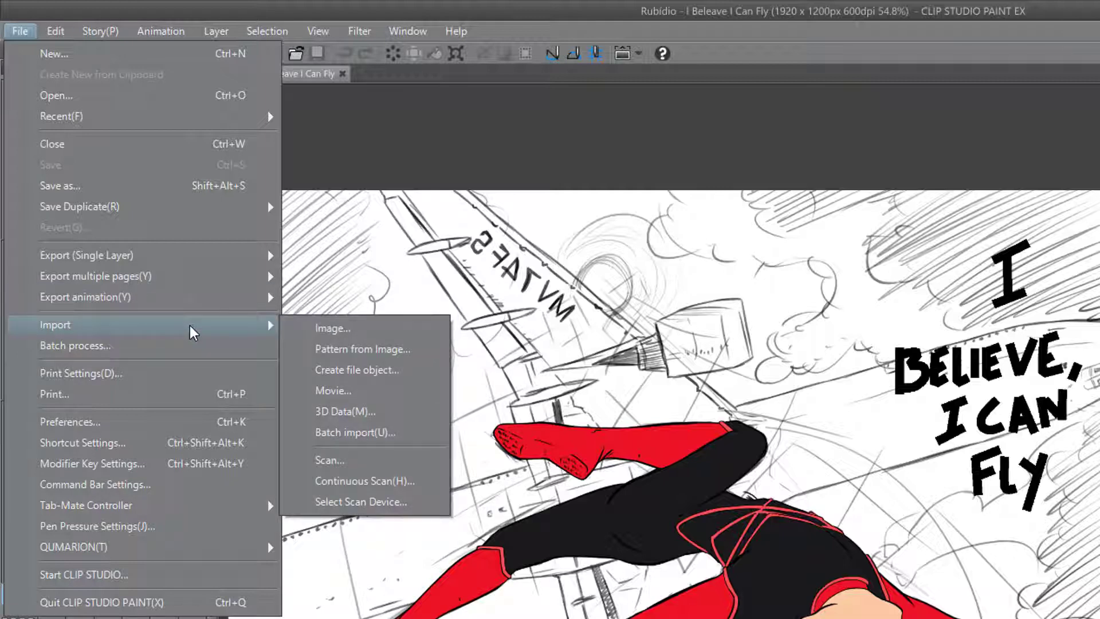